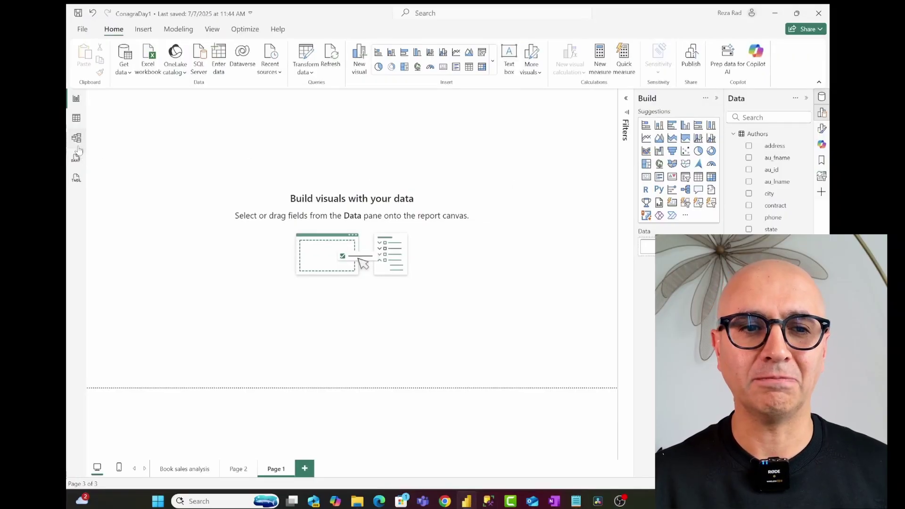
# Step: Glance at the model diagram, then add a Q&A visual centred on Page 1 and widen it
pyautogui.click(76, 138)
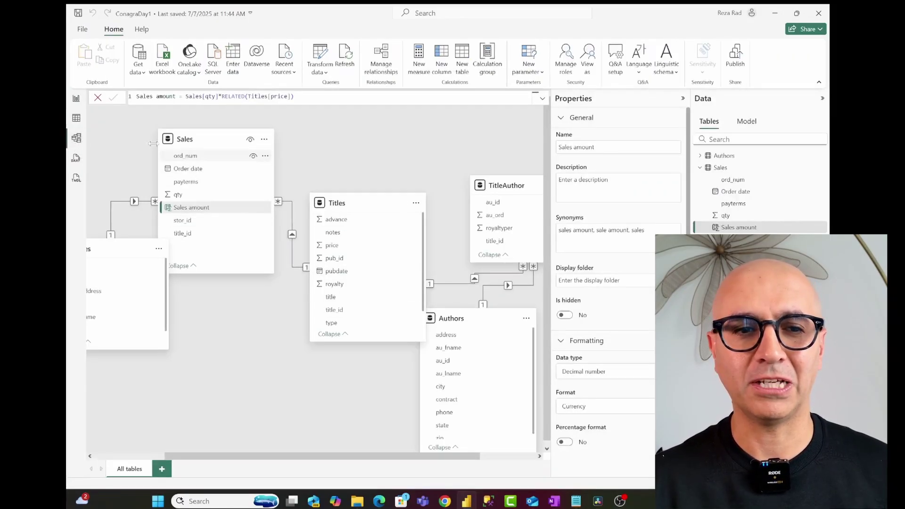
pyautogui.click(75, 100)
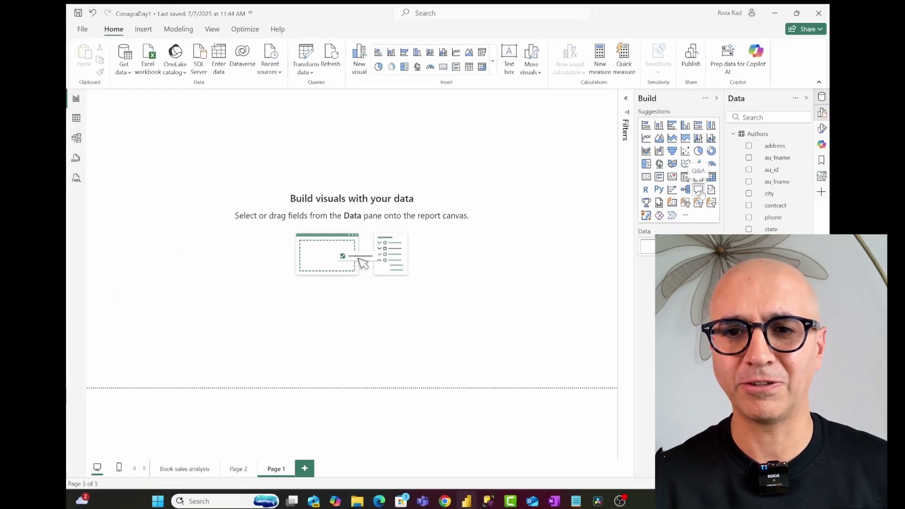
pyautogui.click(699, 190)
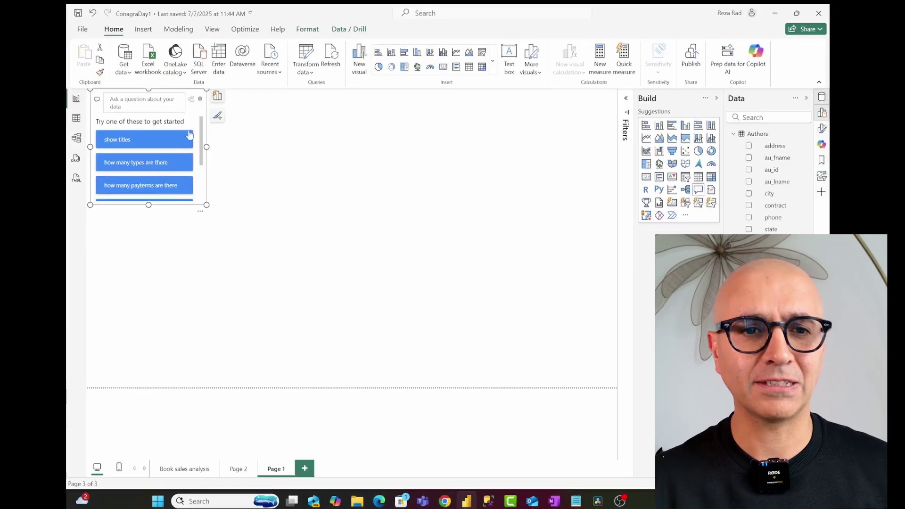
pyautogui.moveTo(194, 118); pyautogui.dragTo(313, 193)
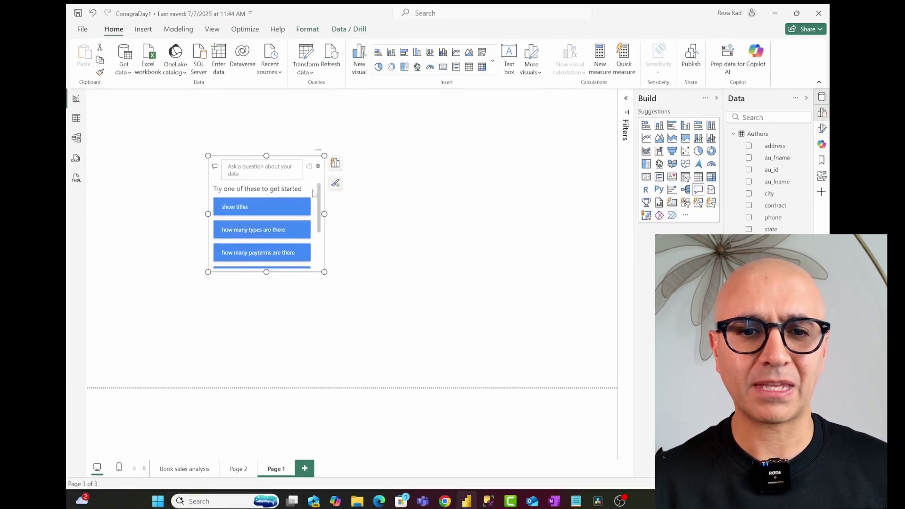
pyautogui.moveTo(324, 271); pyautogui.dragTo(555, 313)
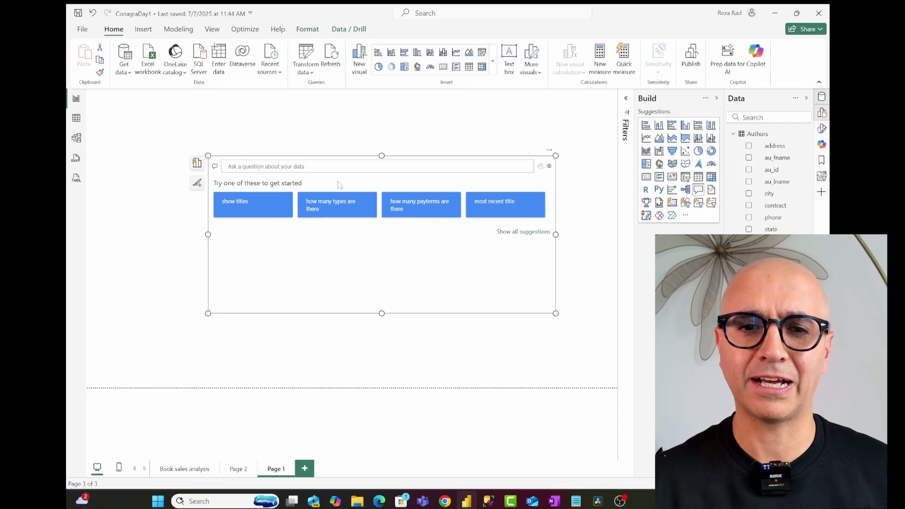
# Step: Ask Q&A 'sales amount by titles as column' and make the answer chart taller
pyautogui.write('sa')
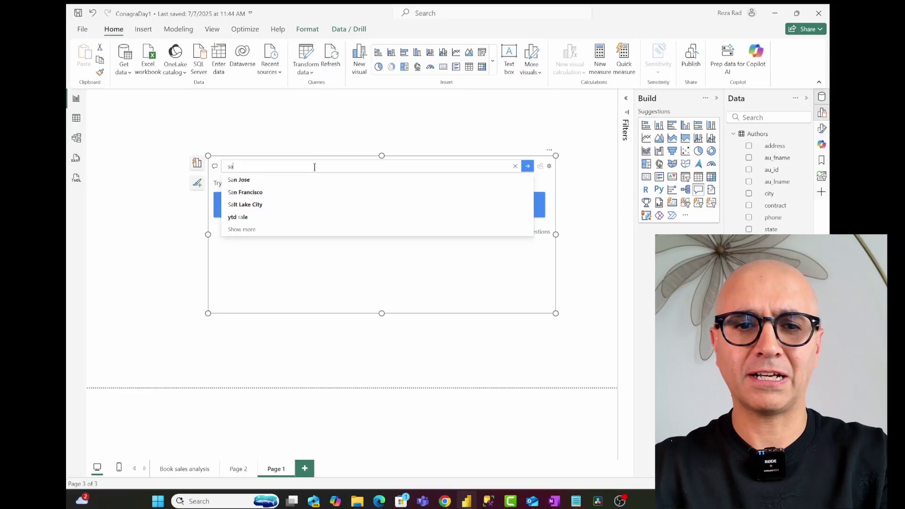
pyautogui.write('les amount')
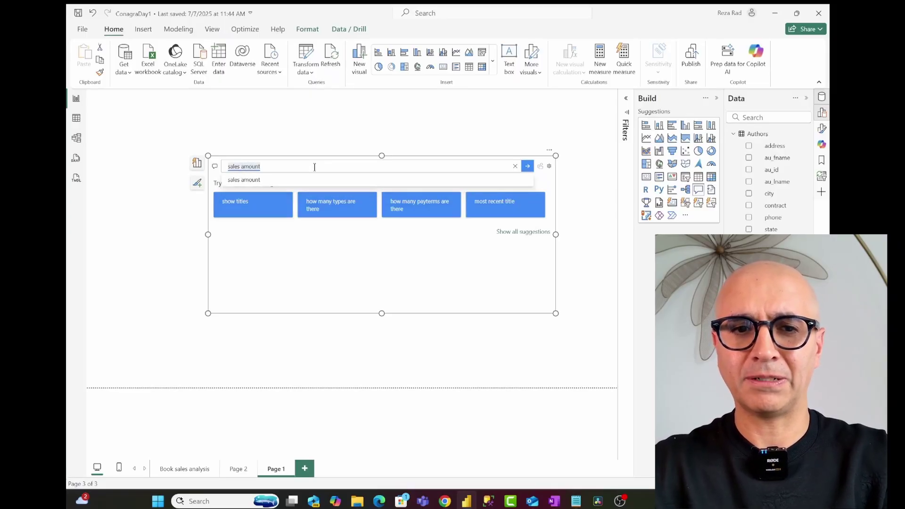
pyautogui.click(276, 181)
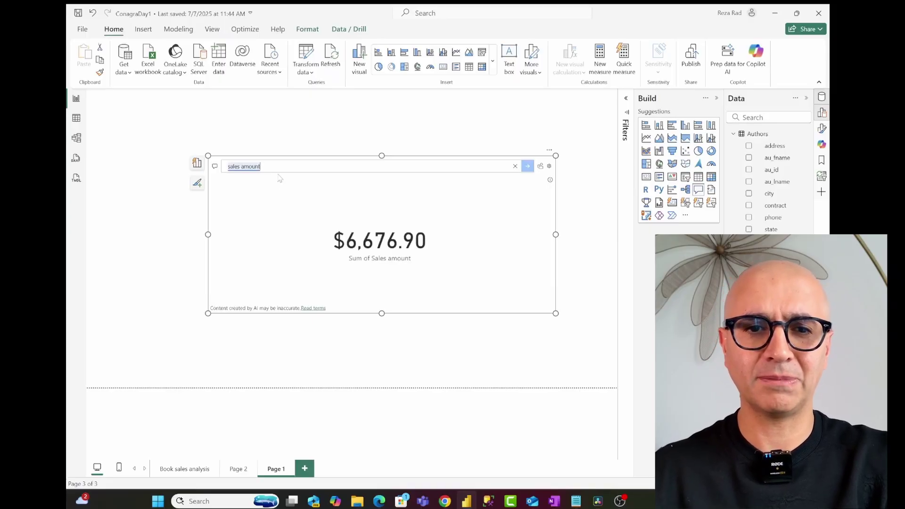
pyautogui.write('by')
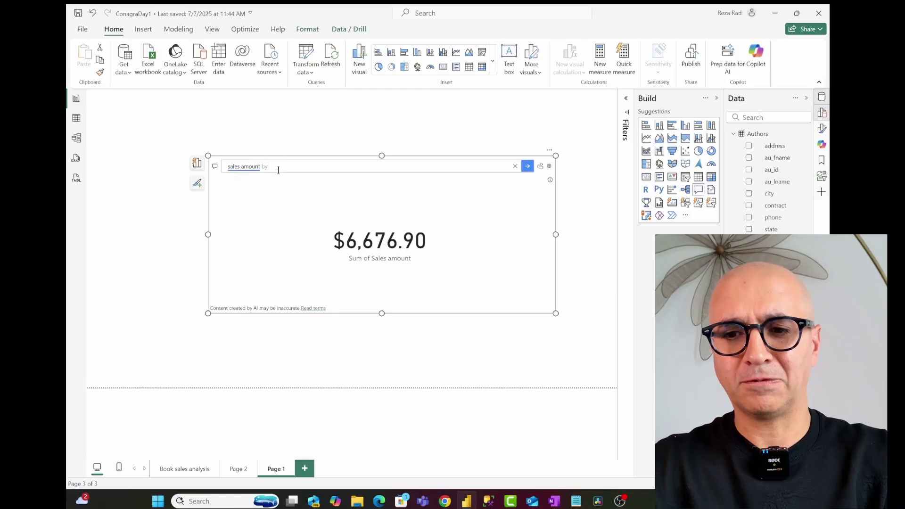
pyautogui.write(' titles')
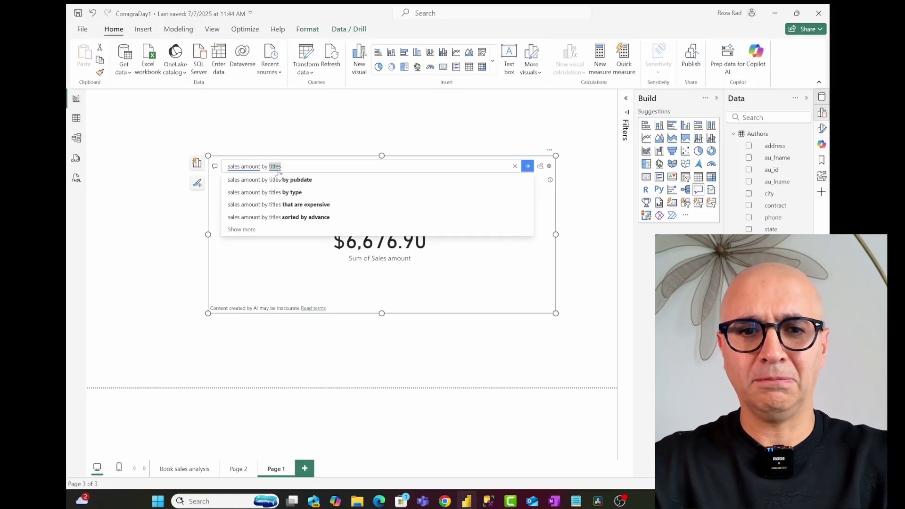
pyautogui.write(' as colum')
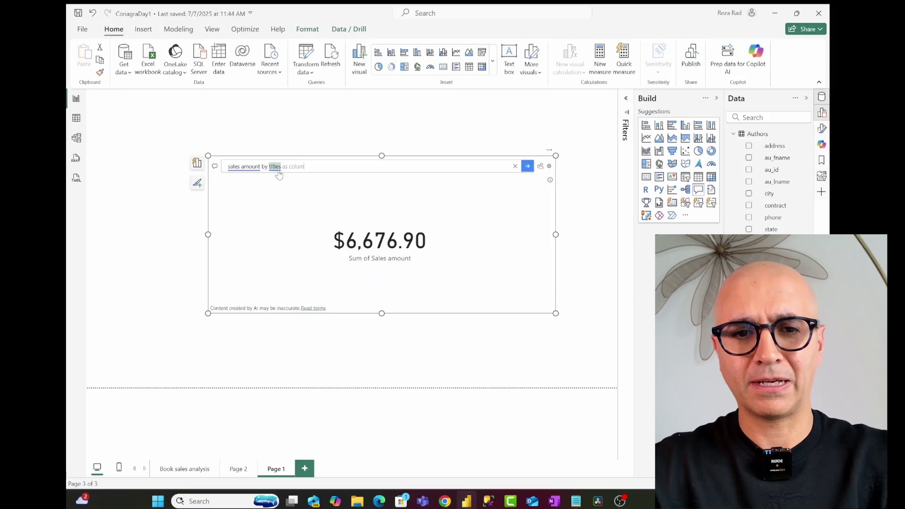
pyautogui.write('n')
pyautogui.press('Return')
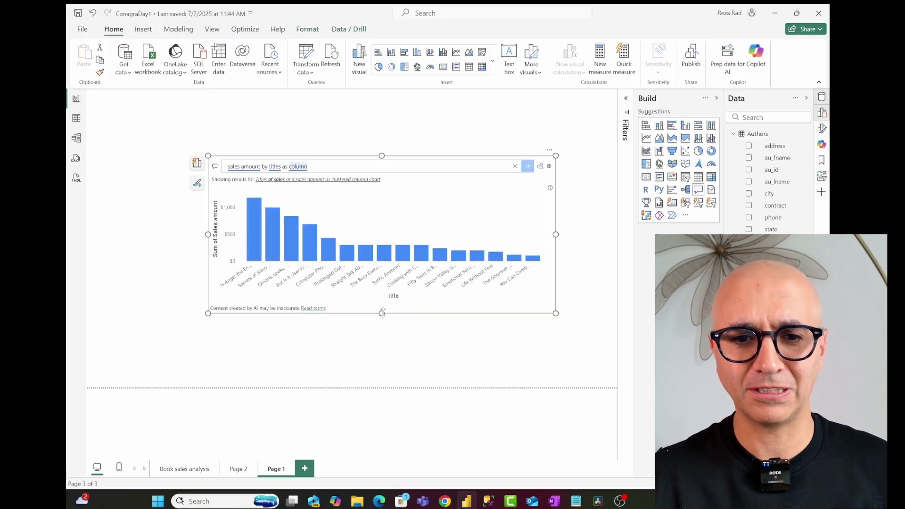
pyautogui.moveTo(381, 313); pyautogui.dragTo(382, 378)
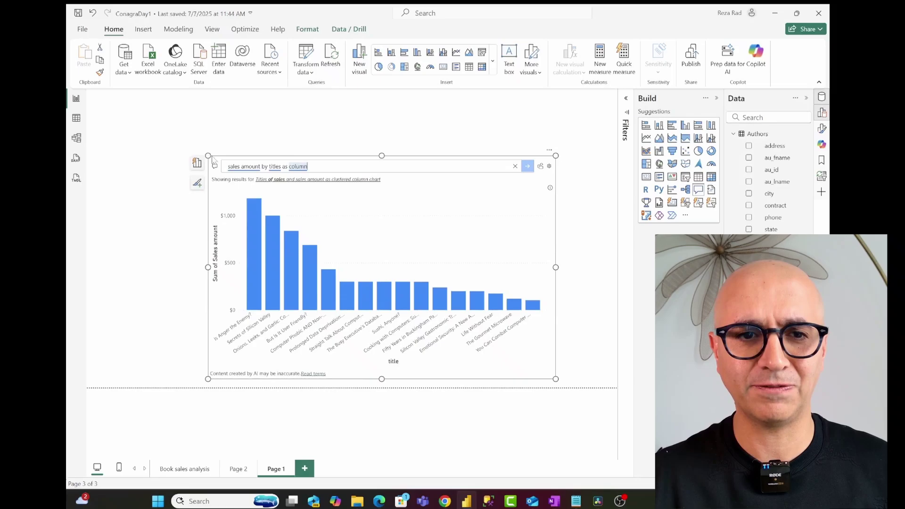
# Step: Enlarge the Q&A visual, convert its answer into a standard column chart, and nudge it lower
pyautogui.moveTo(209, 144); pyautogui.dragTo(156, 99)
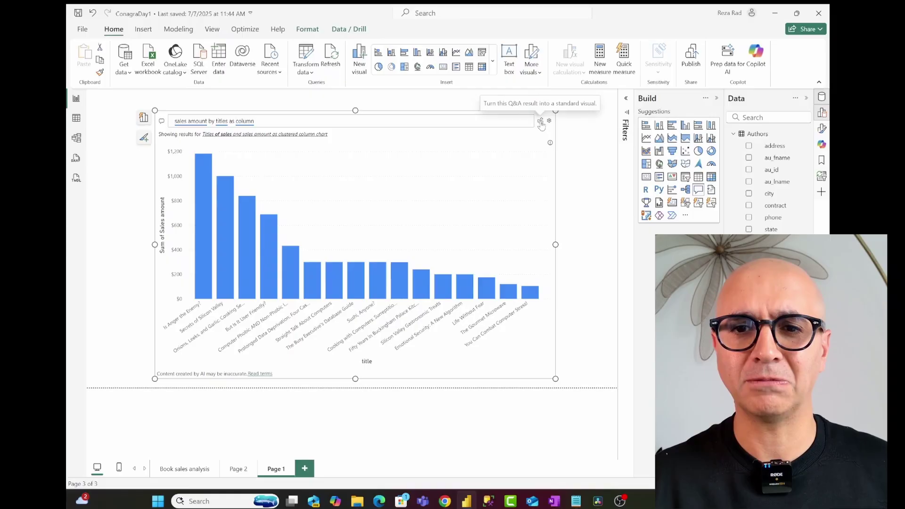
pyautogui.click(541, 122)
pyautogui.click(477, 157)
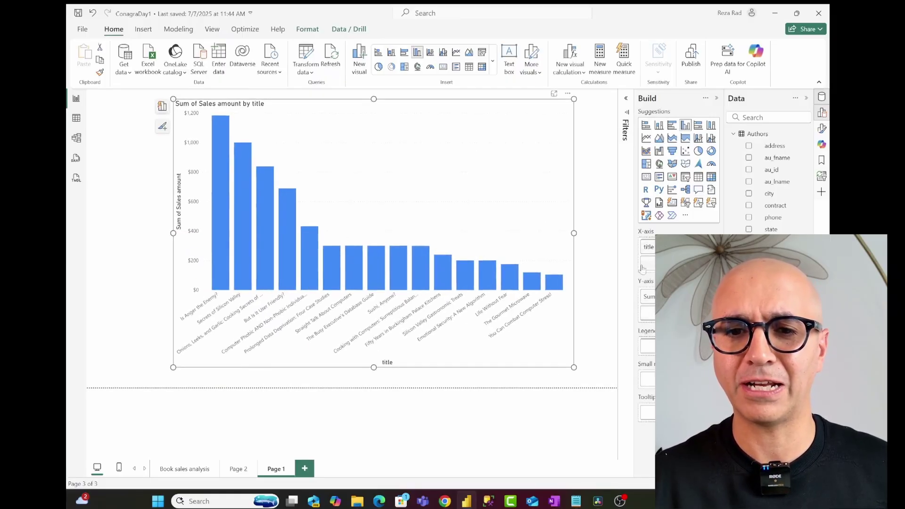
pyautogui.moveTo(524, 186)
pyautogui.mouseDown()
pyautogui.moveTo(526, 195)
pyautogui.moveTo(540, 194)
pyautogui.mouseUp()
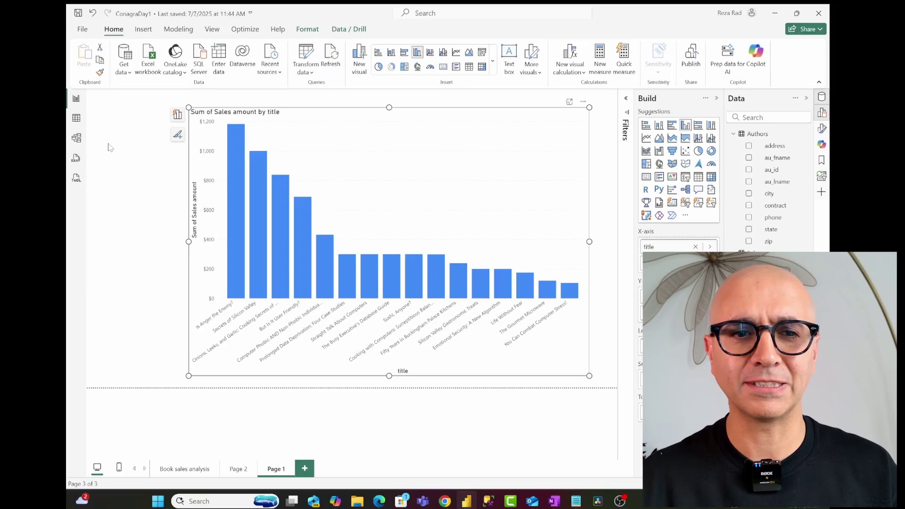
# Step: Review the TitleAuthor–Titles, TitleAuthor–Authors and Sales–Titles relationships, then return to the report
pyautogui.click(76, 137)
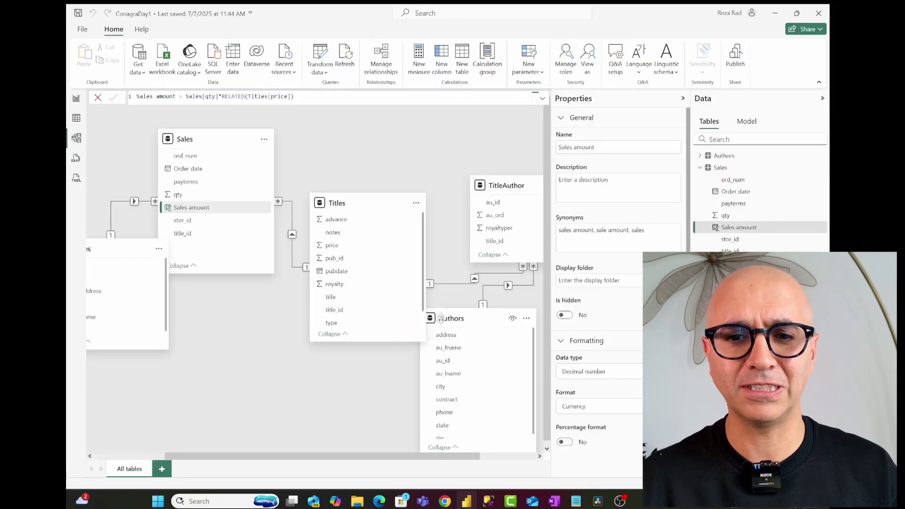
pyautogui.click(459, 283)
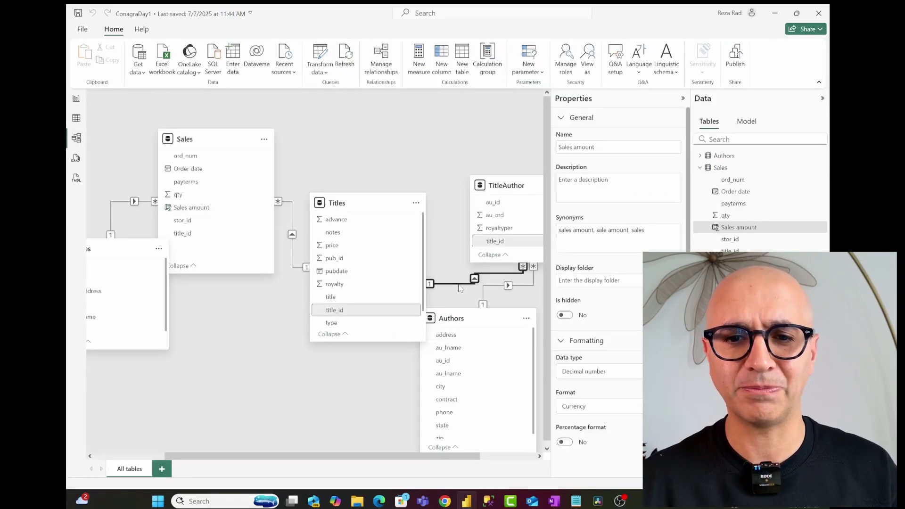
pyautogui.click(486, 289)
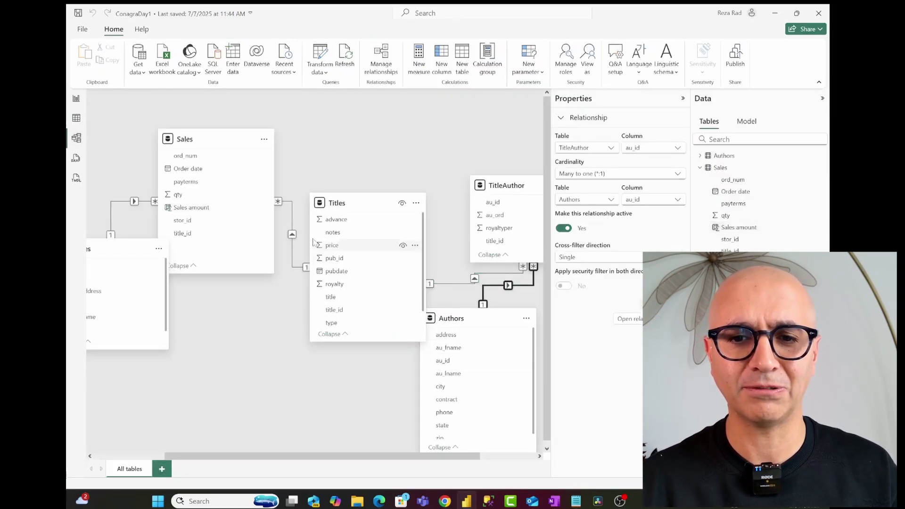
pyautogui.click(292, 210)
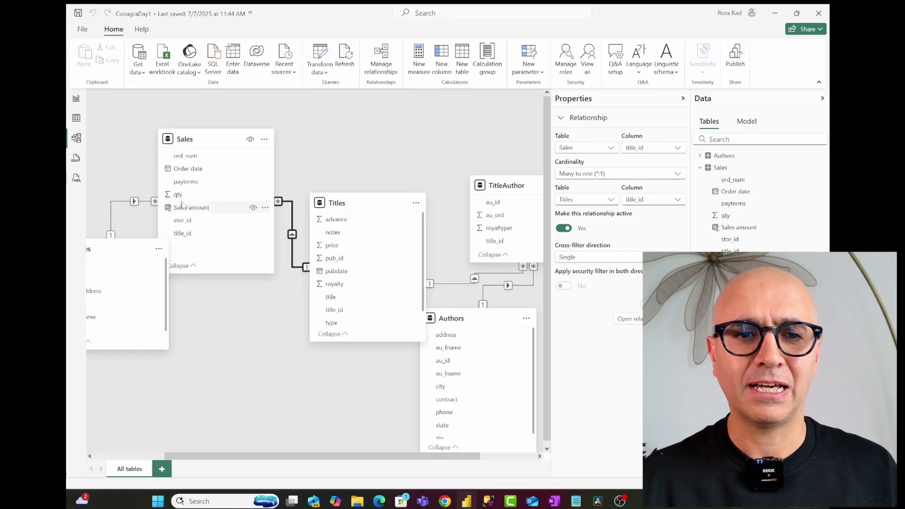
pyautogui.click(76, 100)
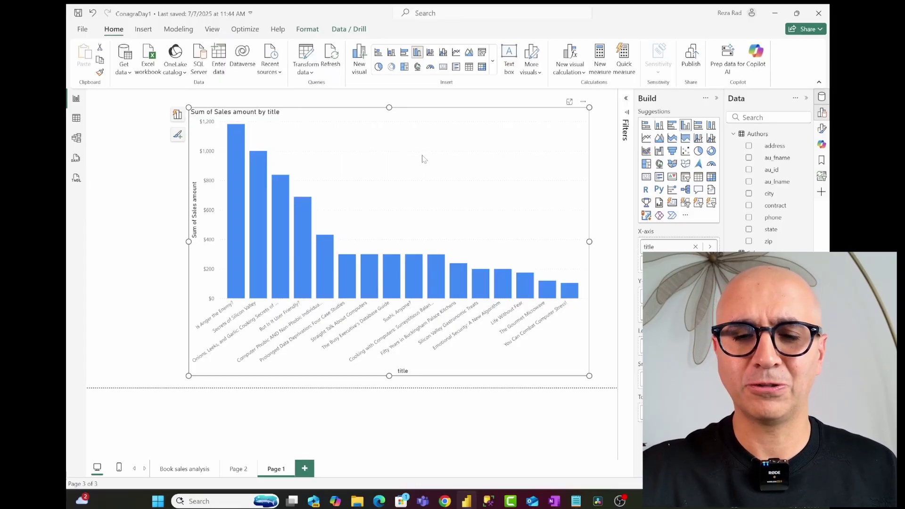
# Step: Replace the column chart with a new centred Q&A visual and ask 'revenue by title'
pyautogui.press('Delete')
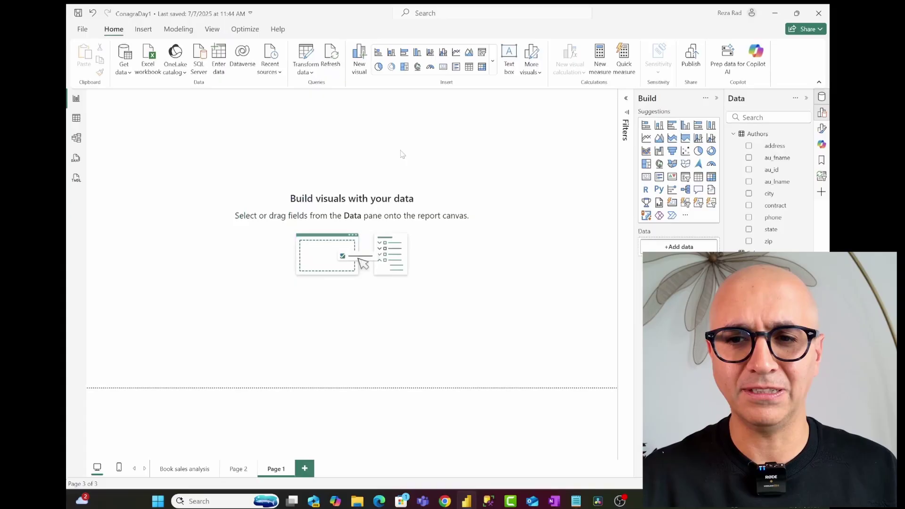
pyautogui.click(698, 189)
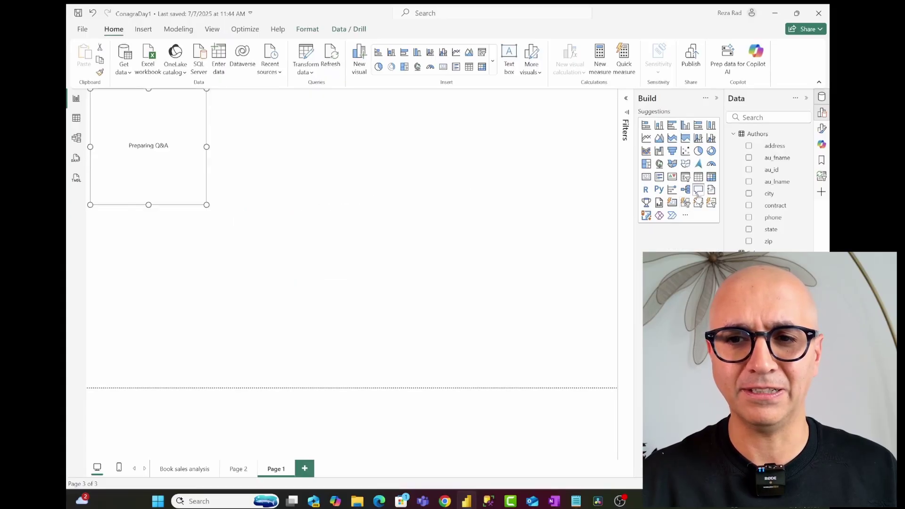
pyautogui.moveTo(197, 119); pyautogui.dragTo(407, 207)
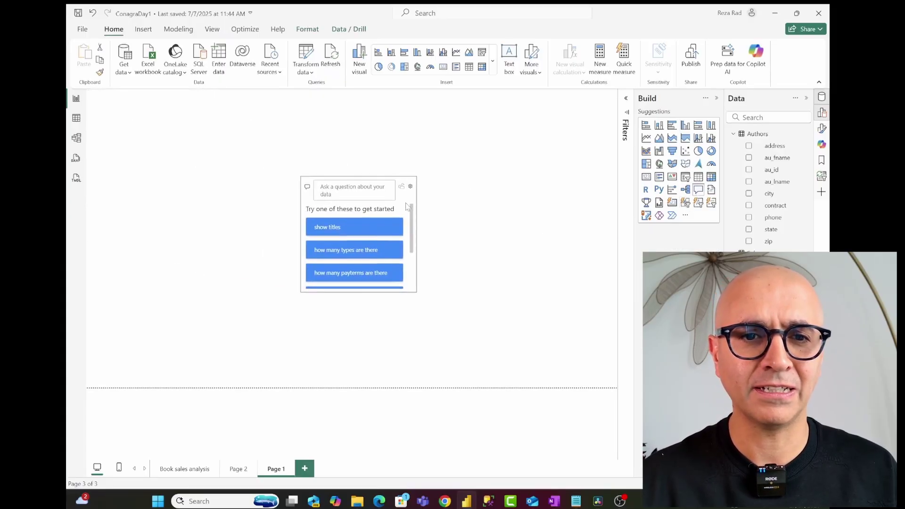
pyautogui.click(357, 189)
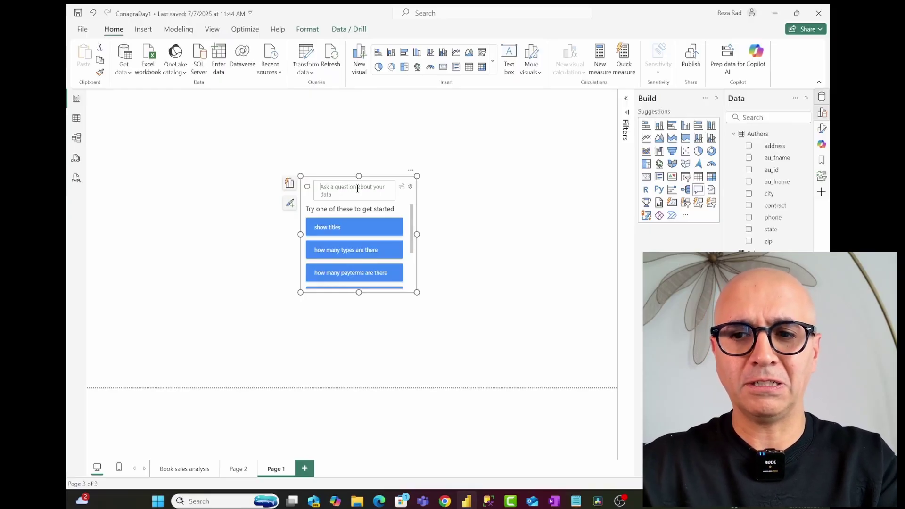
pyautogui.click(357, 188)
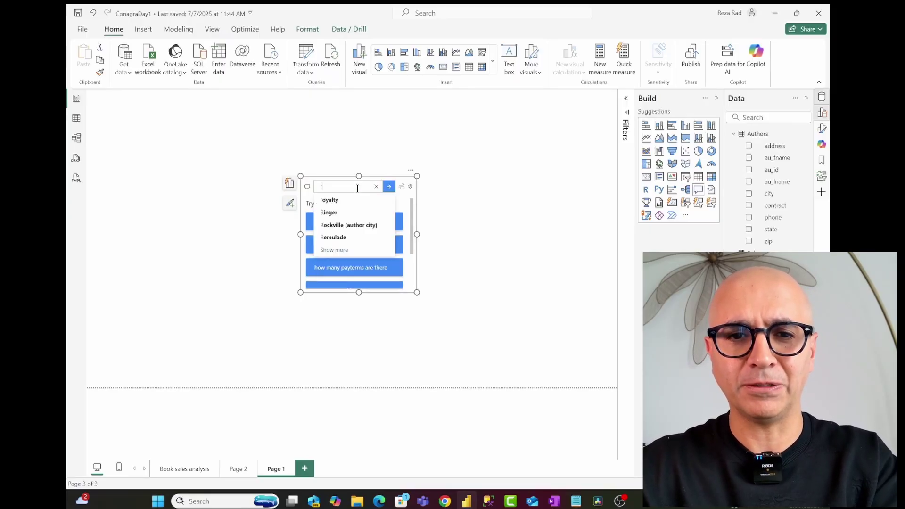
pyautogui.write('revenue by title')
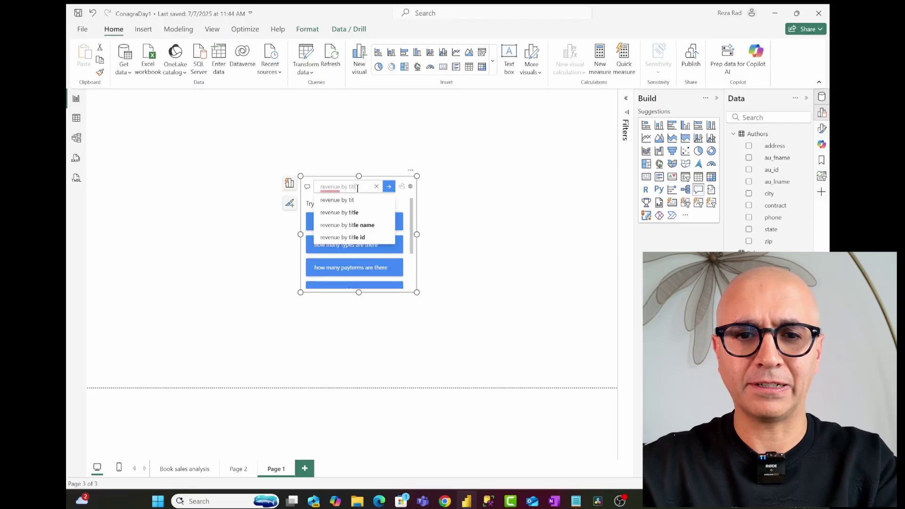
pyautogui.press('Return')
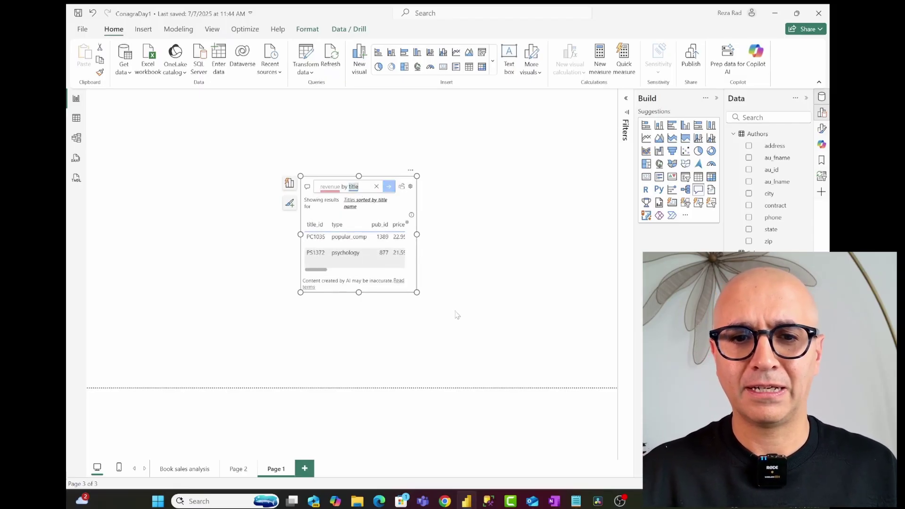
# Step: Resize the Q&A visual wider and taller to reveal more Titles table columns
pyautogui.moveTo(417, 292); pyautogui.dragTo(588, 357)
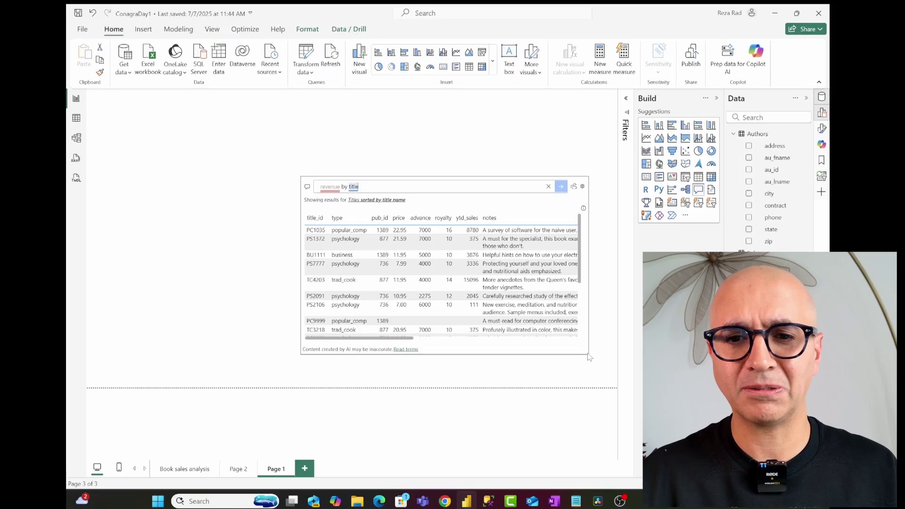
pyautogui.moveTo(588, 357); pyautogui.dragTo(580, 355)
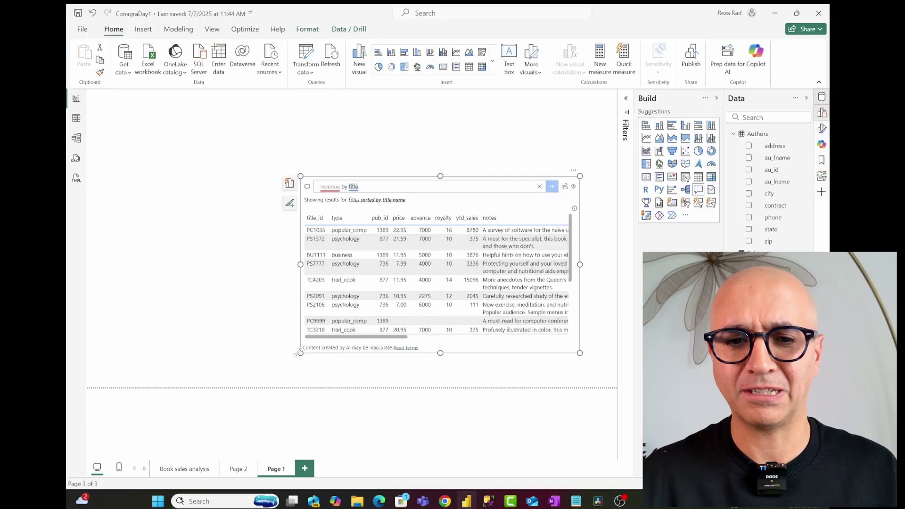
pyautogui.moveTo(295, 353); pyautogui.dragTo(254, 347)
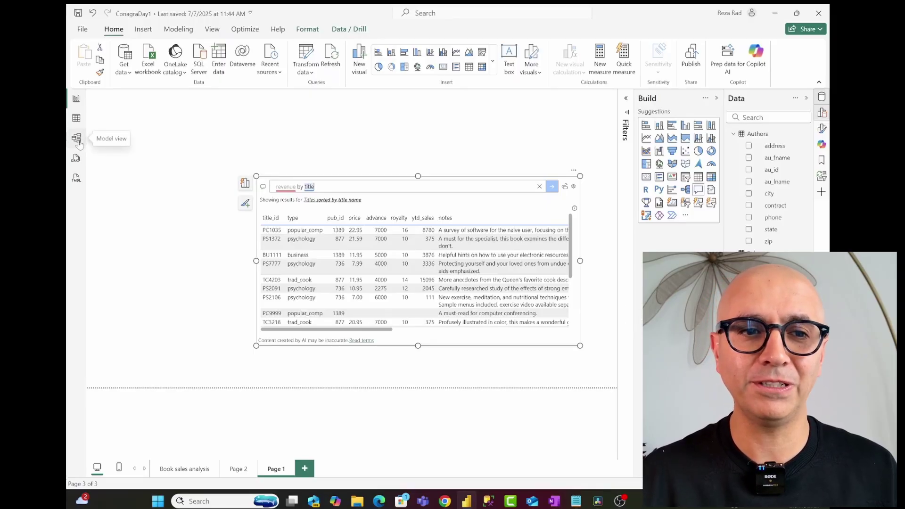
# Step: Extend the Sales amount synonyms to 'sales amount, sale amount, sales, revenue' in Model view
pyautogui.click(76, 138)
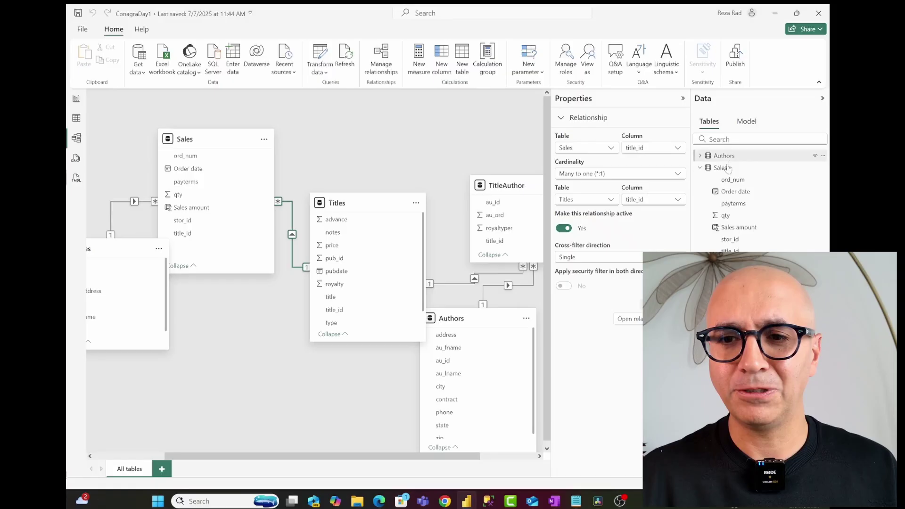
pyautogui.click(733, 228)
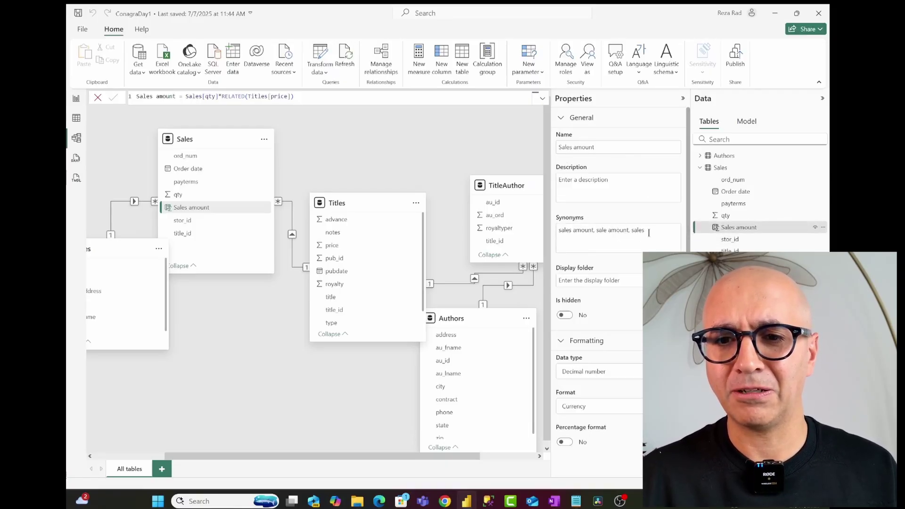
pyautogui.click(649, 233)
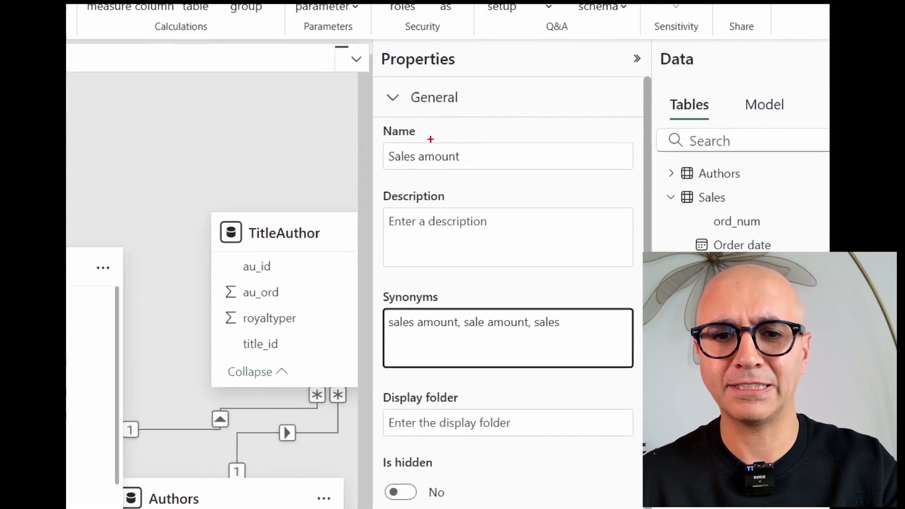
pyautogui.moveTo(378, 284)
pyautogui.mouseDown()
pyautogui.moveTo(527, 342)
pyautogui.moveTo(580, 346)
pyautogui.mouseUp()
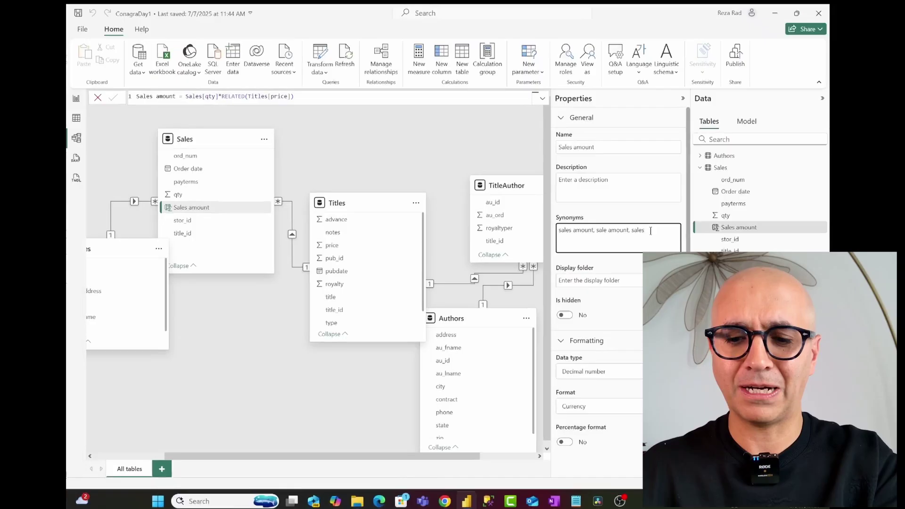
pyautogui.write(', revenue')
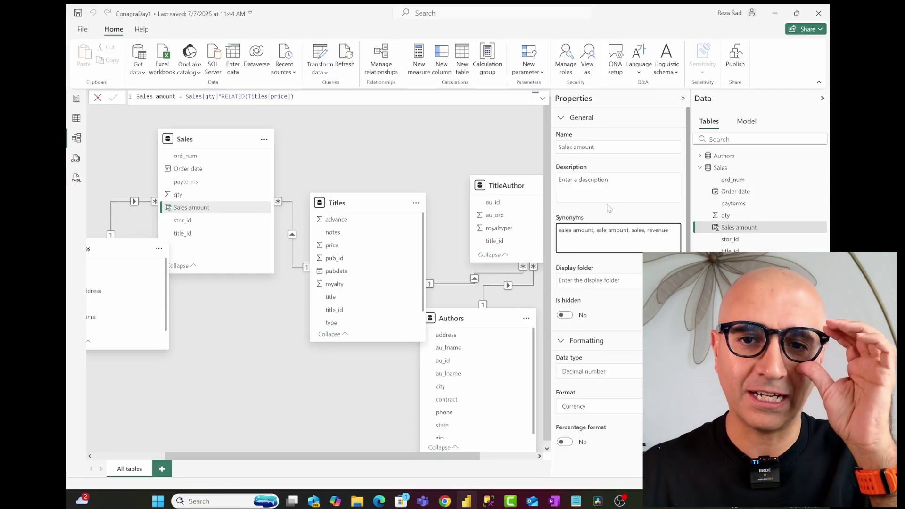
# Step: In Report view, swap the old visual for a new Q&A visual asking 'revenue by title'
pyautogui.click(456, 148)
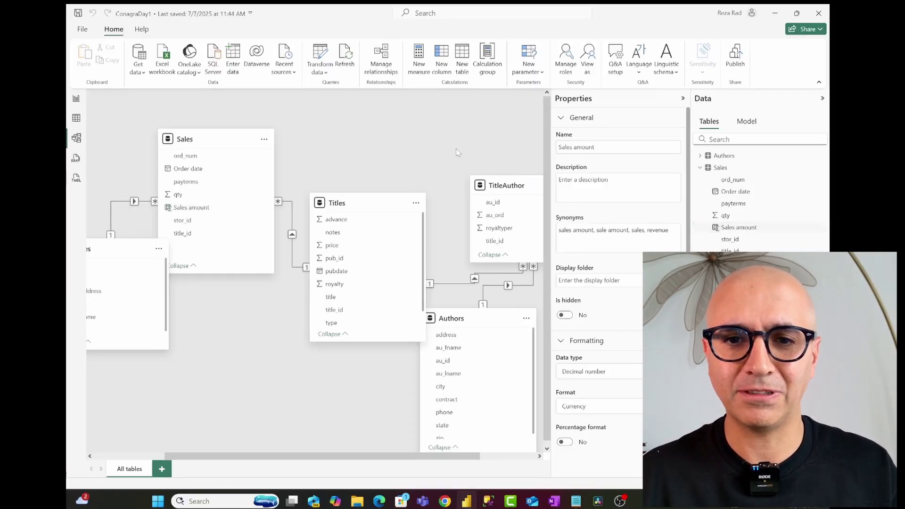
pyautogui.click(76, 99)
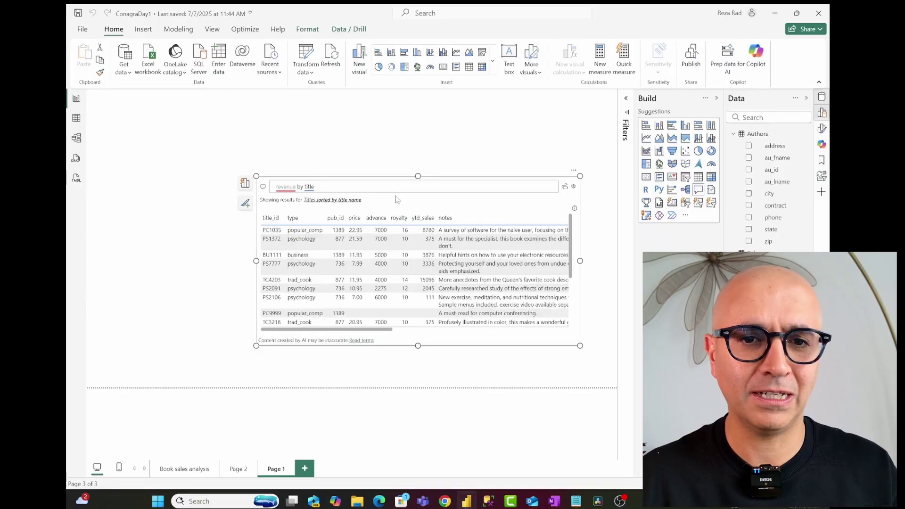
pyautogui.press('Delete')
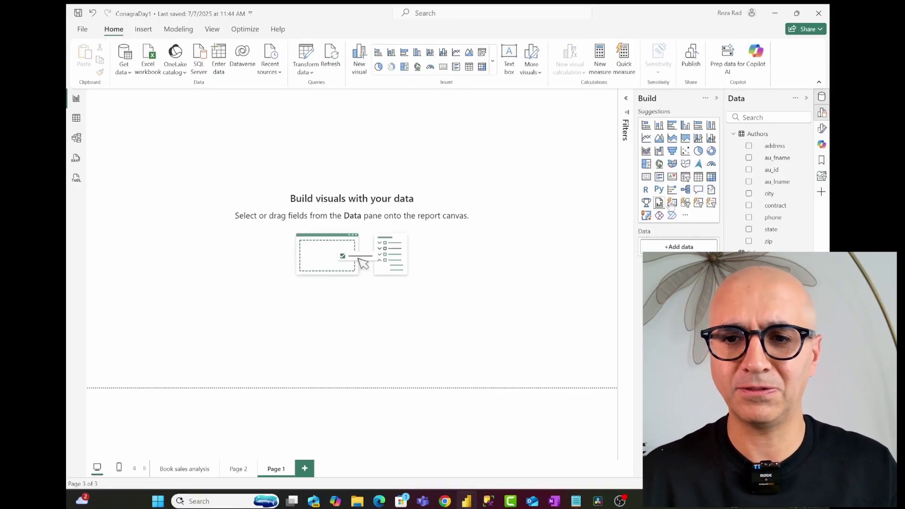
pyautogui.click(697, 189)
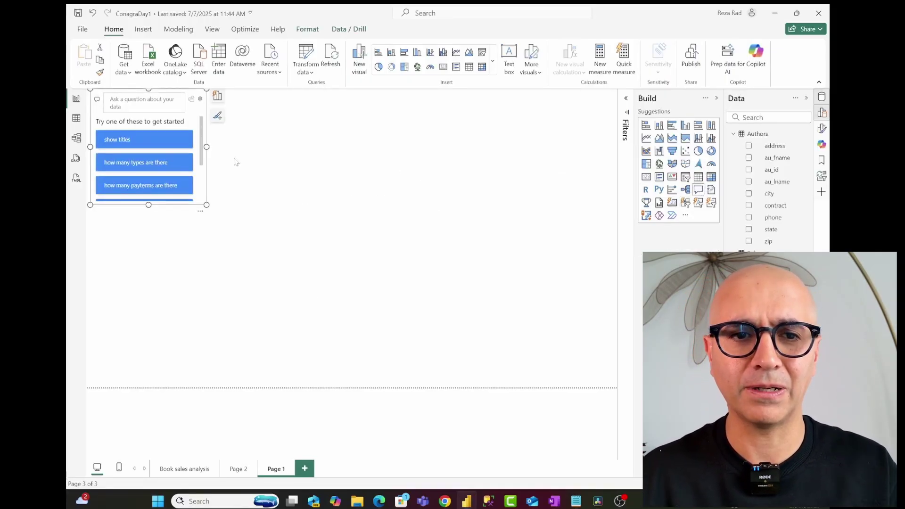
pyautogui.moveTo(192, 125); pyautogui.dragTo(355, 211)
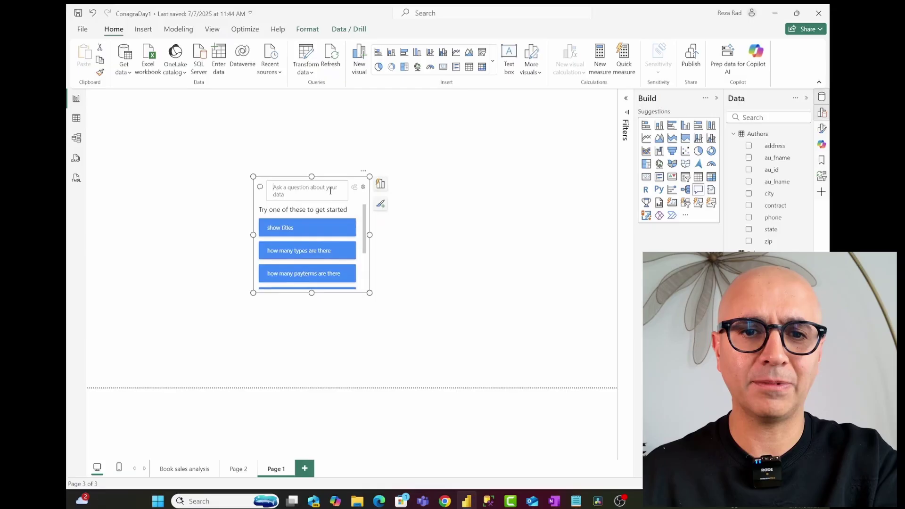
pyautogui.click(330, 190)
pyautogui.write('revenue by')
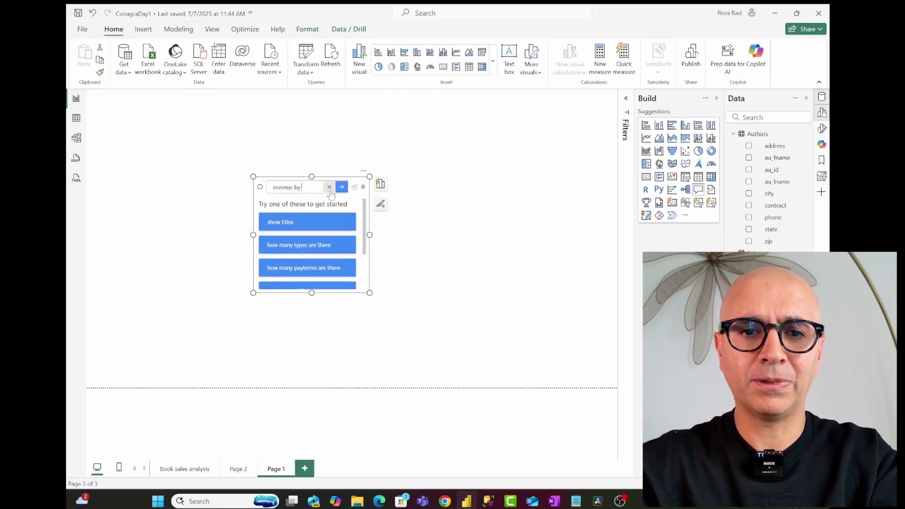
pyautogui.write(' ti')
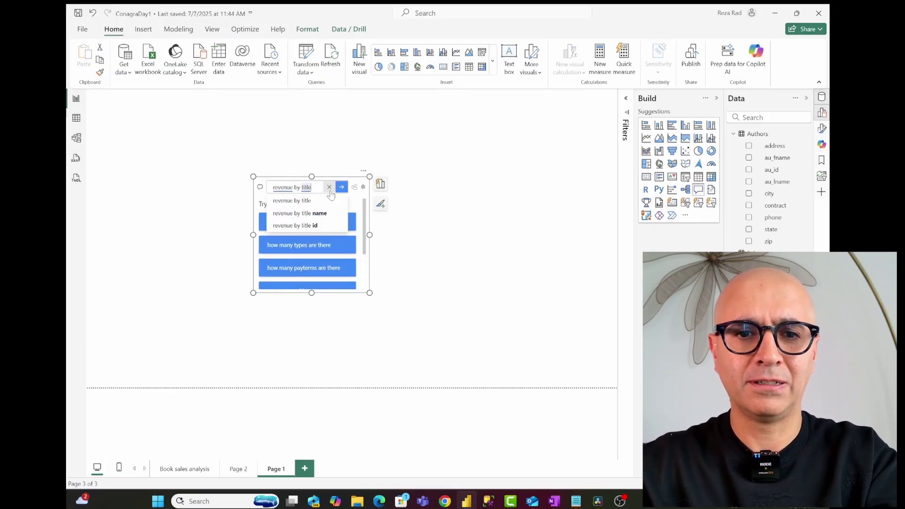
pyautogui.write('tle')
pyautogui.press('Return')
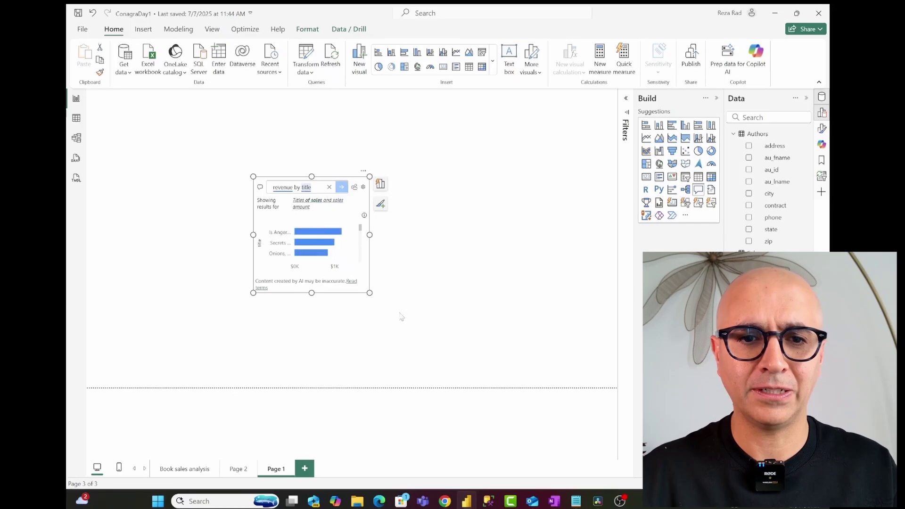
# Step: Enlarge the Sum of Sales amount bar chart answer and move it higher on the page
pyautogui.moveTo(400, 316); pyautogui.dragTo(537, 389)
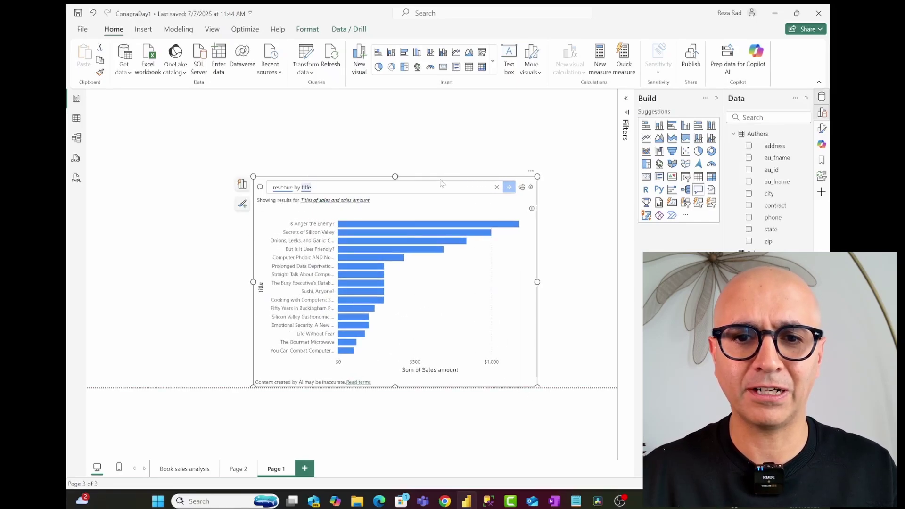
pyautogui.moveTo(440, 183); pyautogui.dragTo(443, 125)
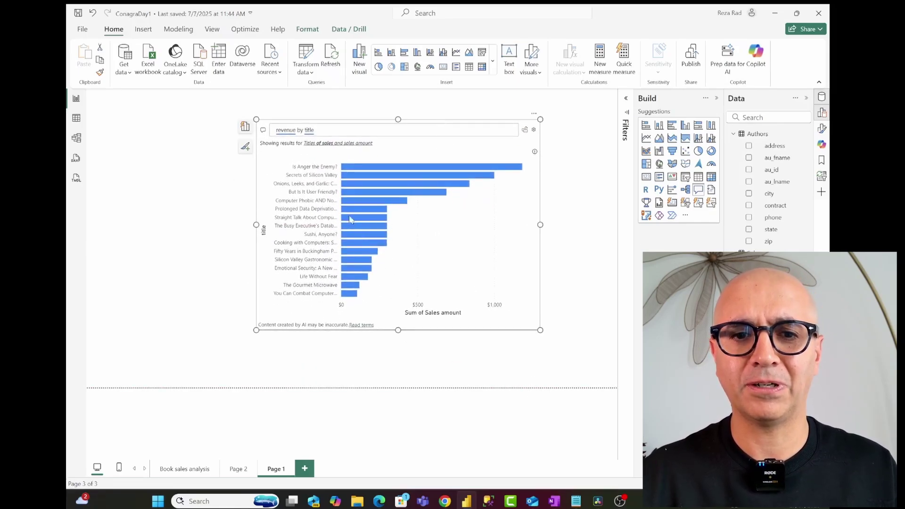
pyautogui.moveTo(469, 167)
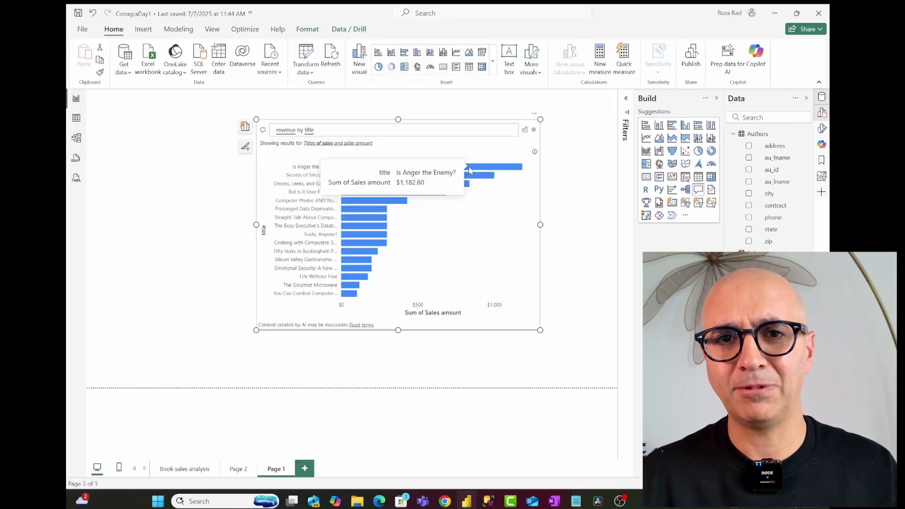
pyautogui.click(75, 138)
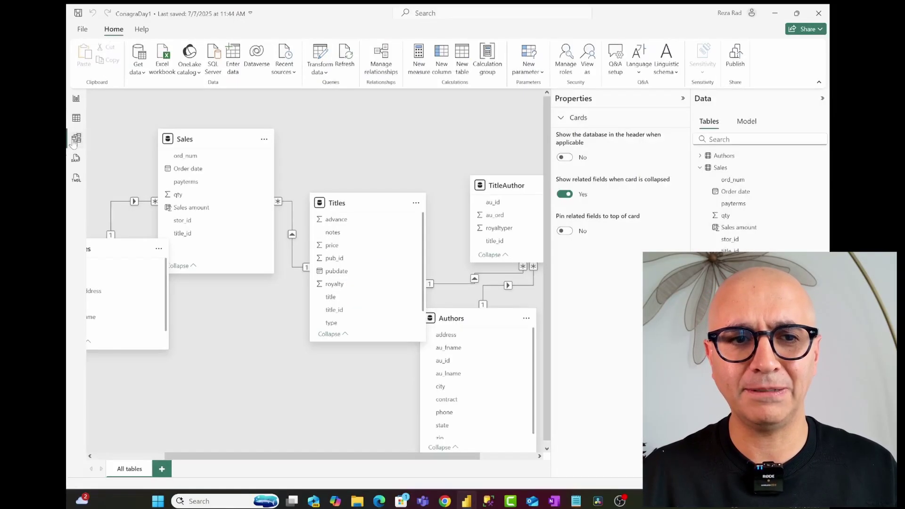
# Step: Delete ', revenue' from the Sales amount synonyms and return to Report view
pyautogui.click(746, 228)
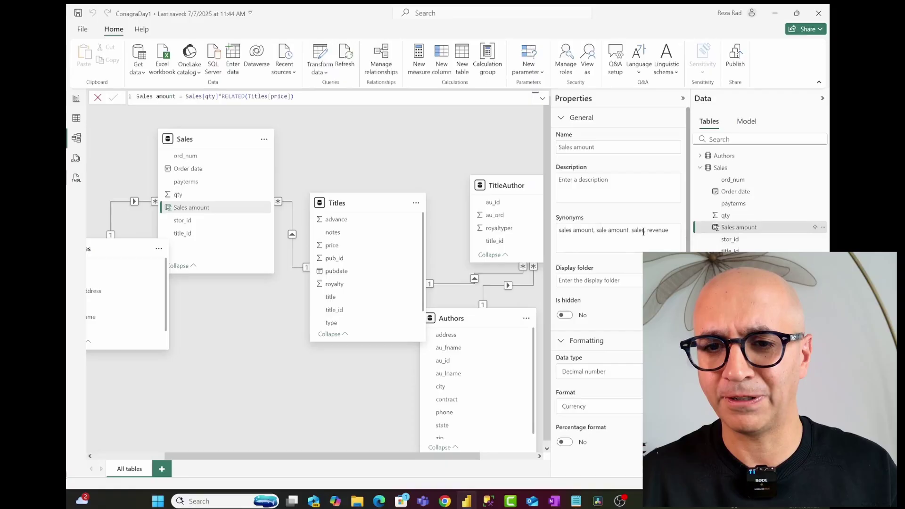
pyautogui.moveTo(644, 231); pyautogui.dragTo(669, 231)
pyautogui.press('BackSpace')
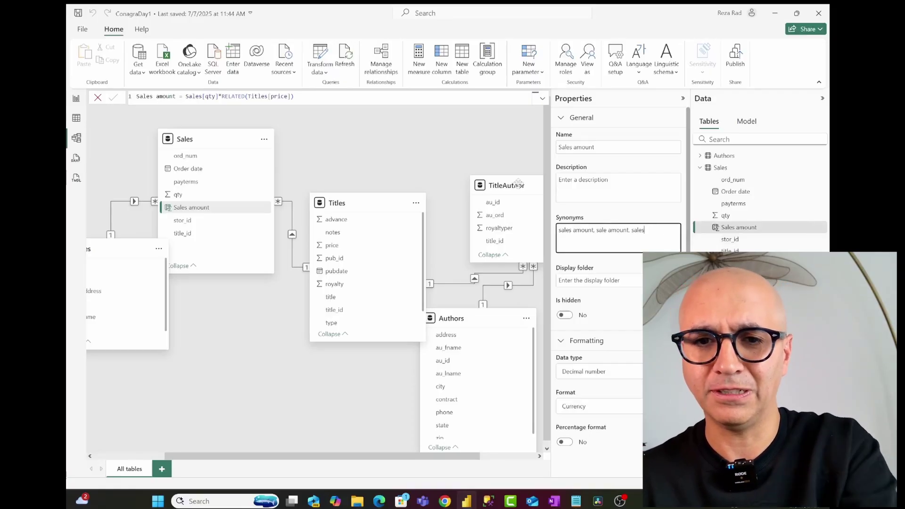
pyautogui.click(494, 164)
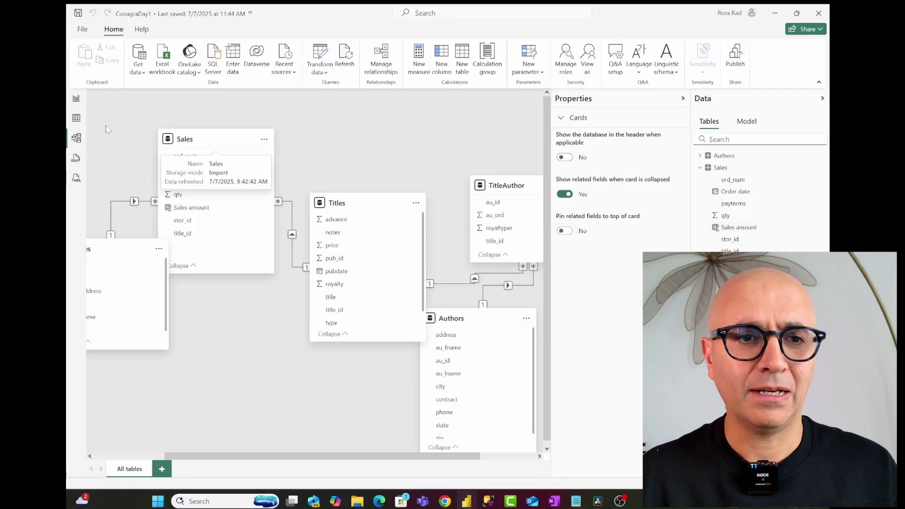
pyautogui.click(76, 98)
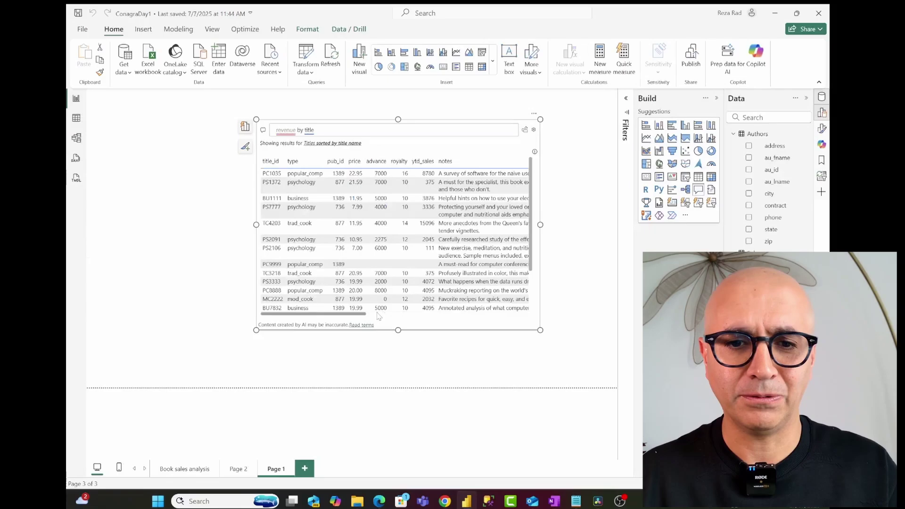
# Step: Replace the visual with a new Q&A asking 'details of all sales', enlarge it, then delete it
pyautogui.press('Delete')
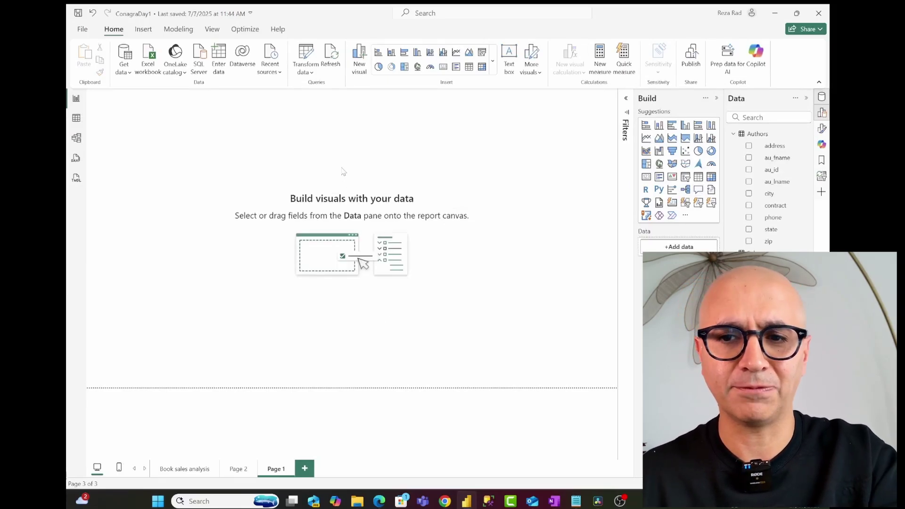
pyautogui.click(696, 189)
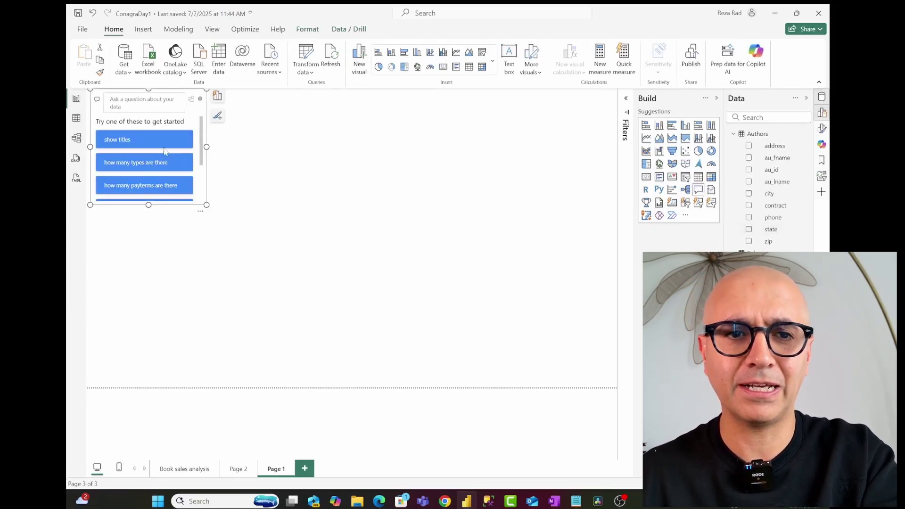
pyautogui.moveTo(193, 125); pyautogui.dragTo(276, 187)
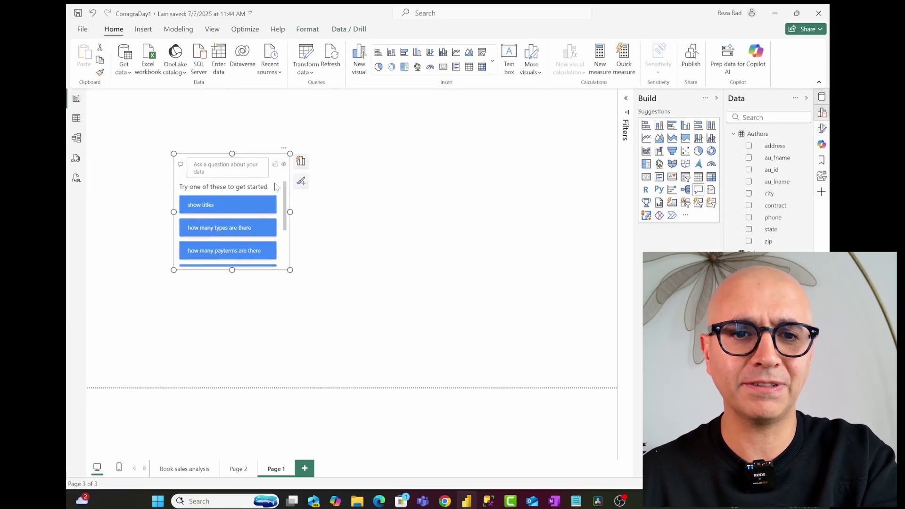
pyautogui.click(221, 166)
pyautogui.write('details of all')
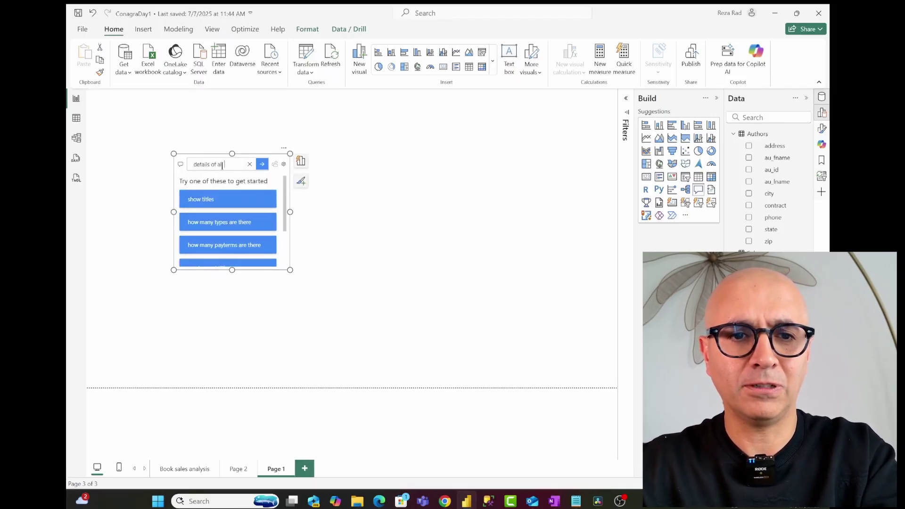
pyautogui.write(' sales')
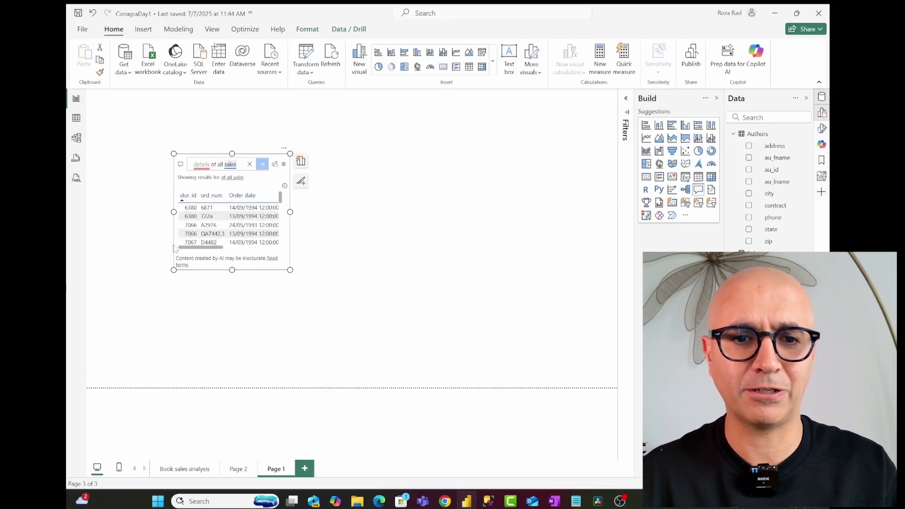
pyautogui.moveTo(291, 272); pyautogui.dragTo(576, 358)
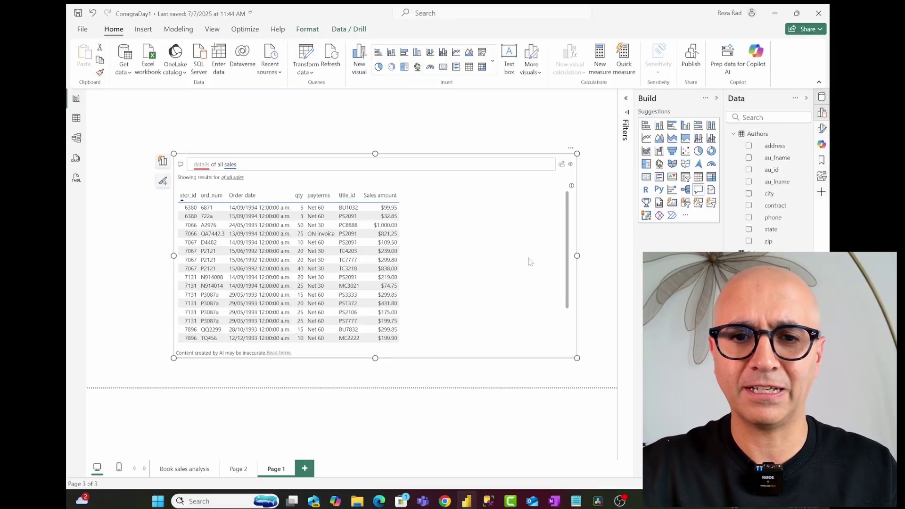
pyautogui.press('Delete')
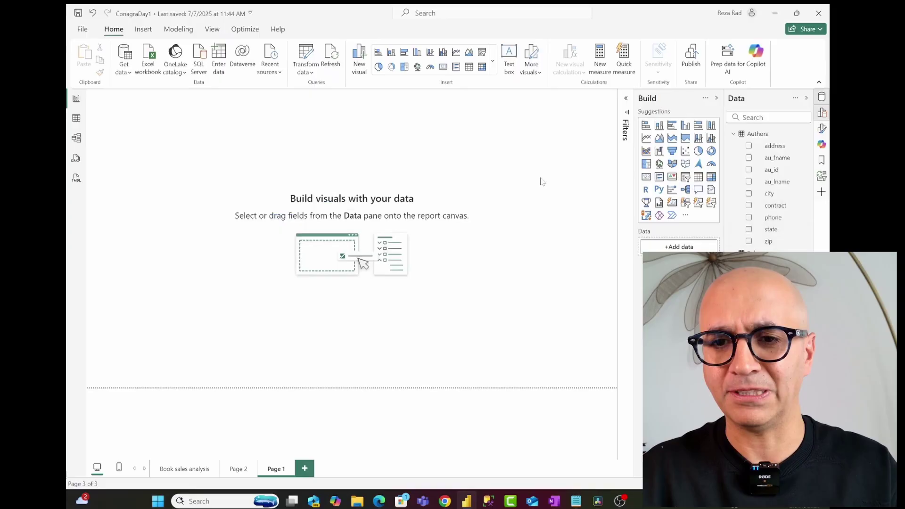
# Step: Add a new Q&A visual and move it to the centre of the page
pyautogui.click(699, 192)
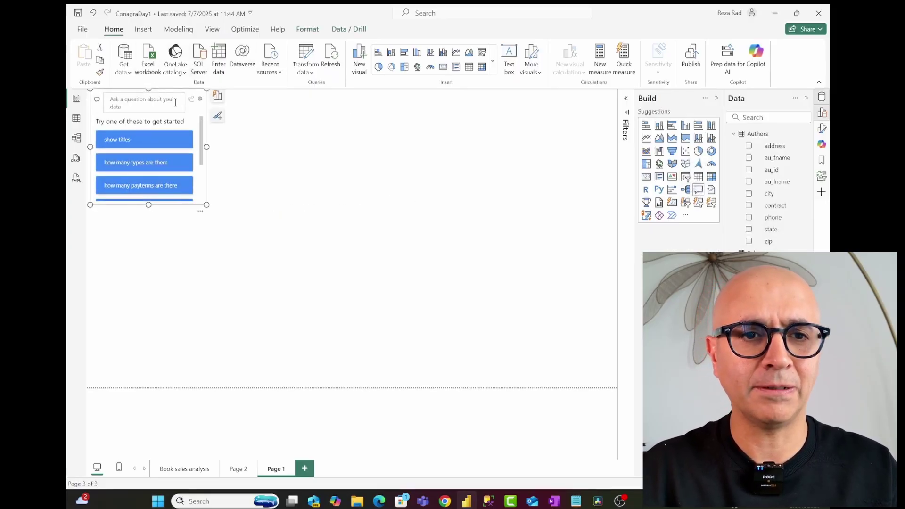
pyautogui.scroll(-3, 203, 193)
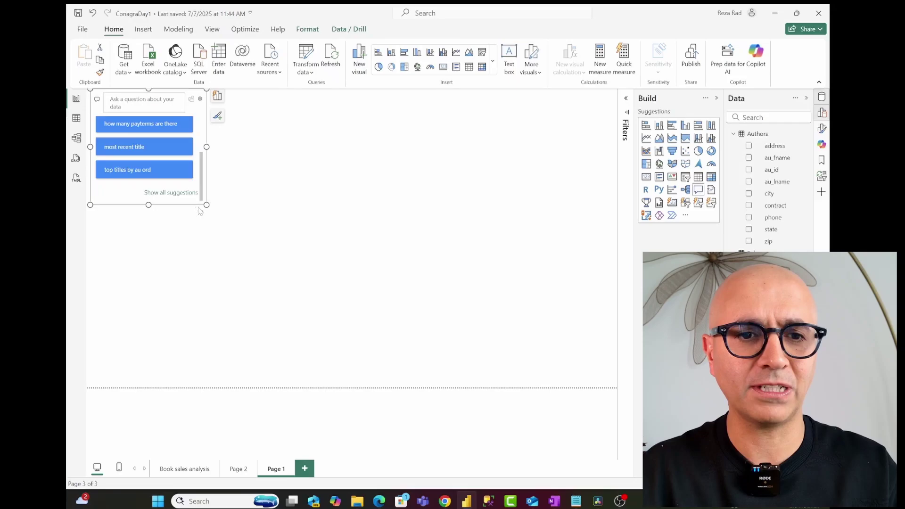
pyautogui.moveTo(177, 206); pyautogui.dragTo(338, 280)
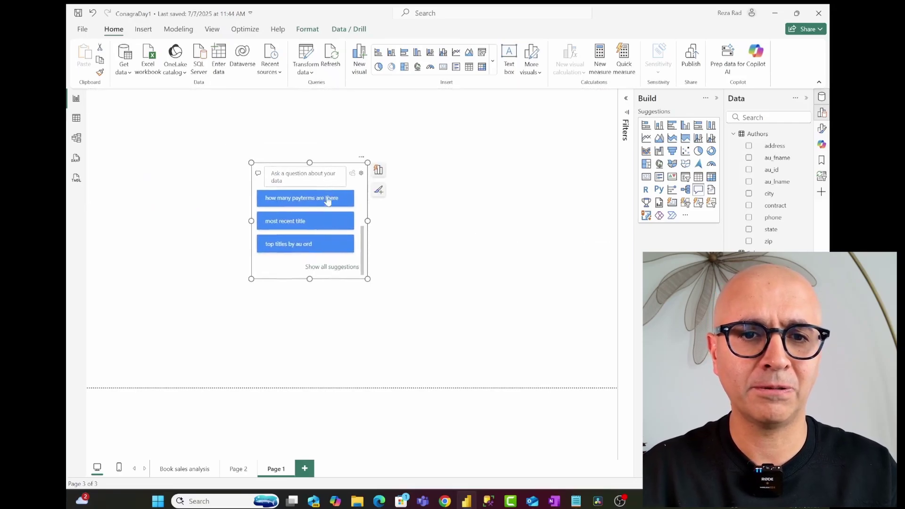
# Step: Ask the Q&A visual 'details of revenue', enlarge it to see it isn't understood, then go to Model view
pyautogui.click(324, 179)
pyautogui.write('detai')
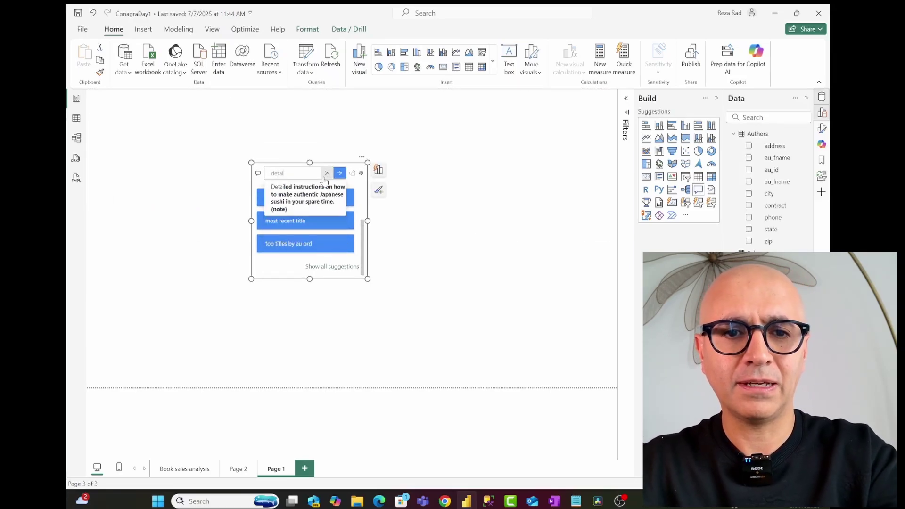
pyautogui.write('ls f')
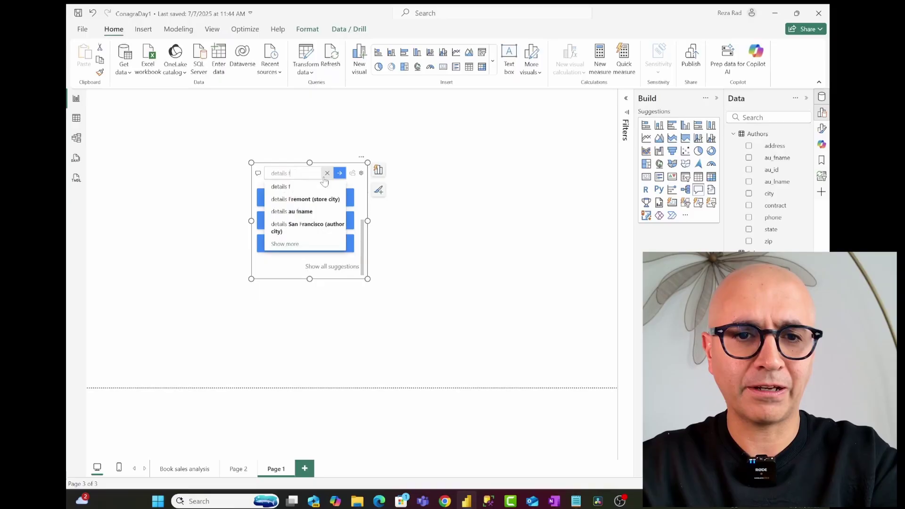
pyautogui.press('BackSpace')
pyautogui.write('of reven')
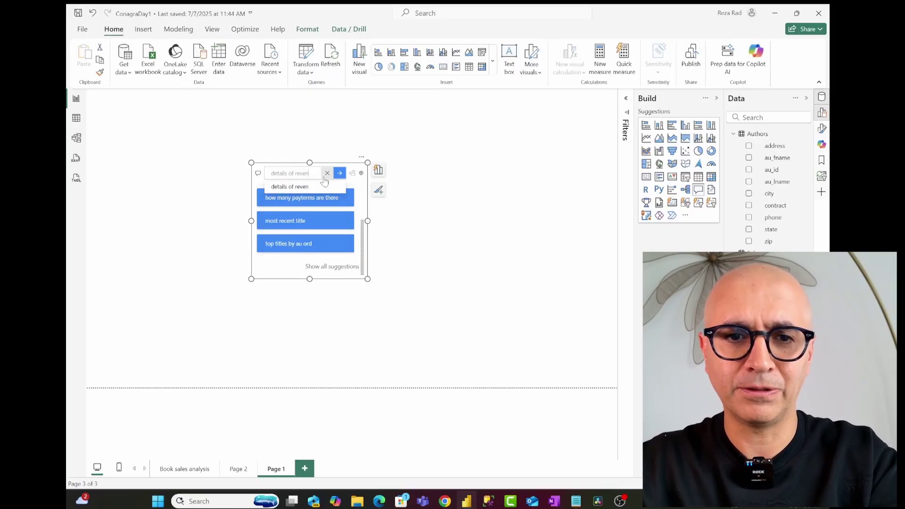
pyautogui.write('ue')
pyautogui.press('Return')
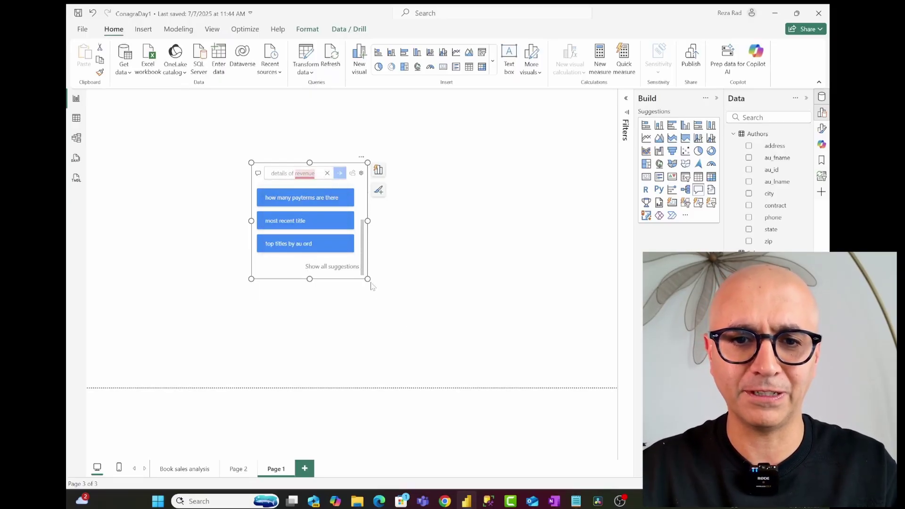
pyautogui.moveTo(370, 281); pyautogui.dragTo(605, 363)
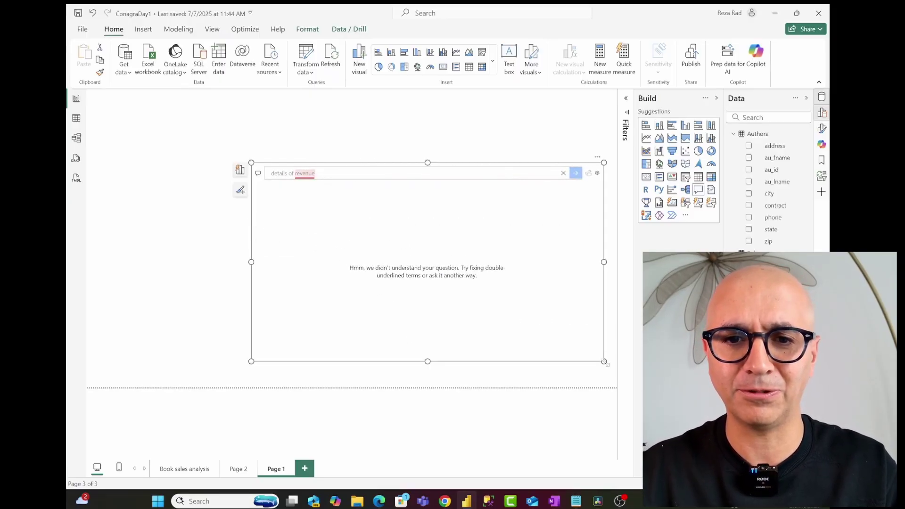
pyautogui.click(75, 140)
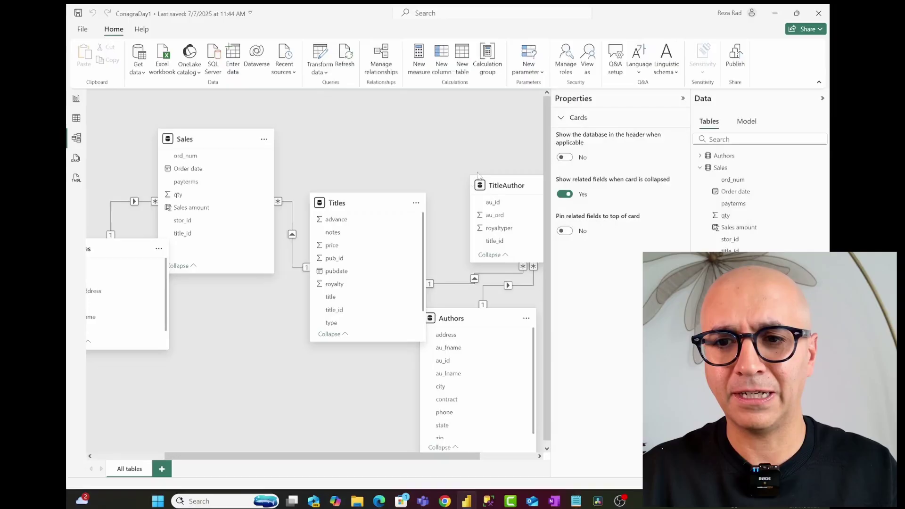
# Step: Set the Sales table's synonyms to 'sale, revenue', then return to Report view
pyautogui.click(720, 168)
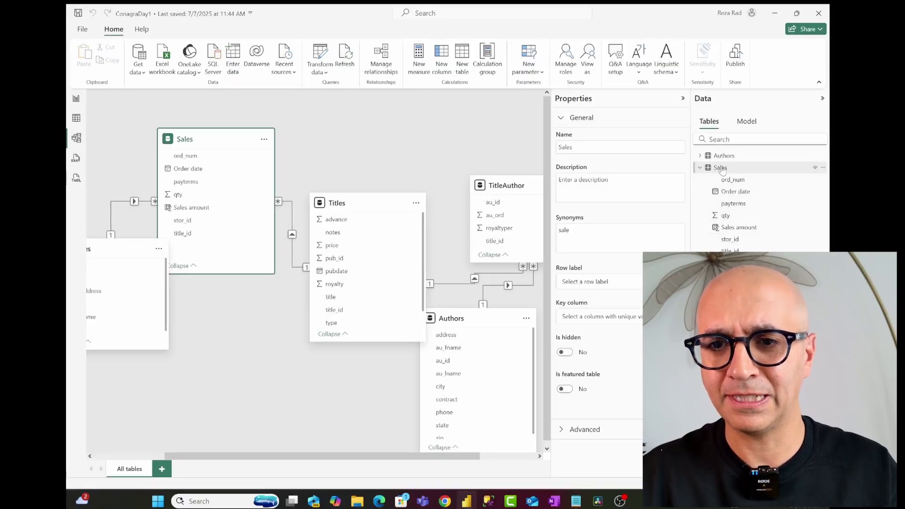
pyautogui.click(597, 234)
pyautogui.write('sale')
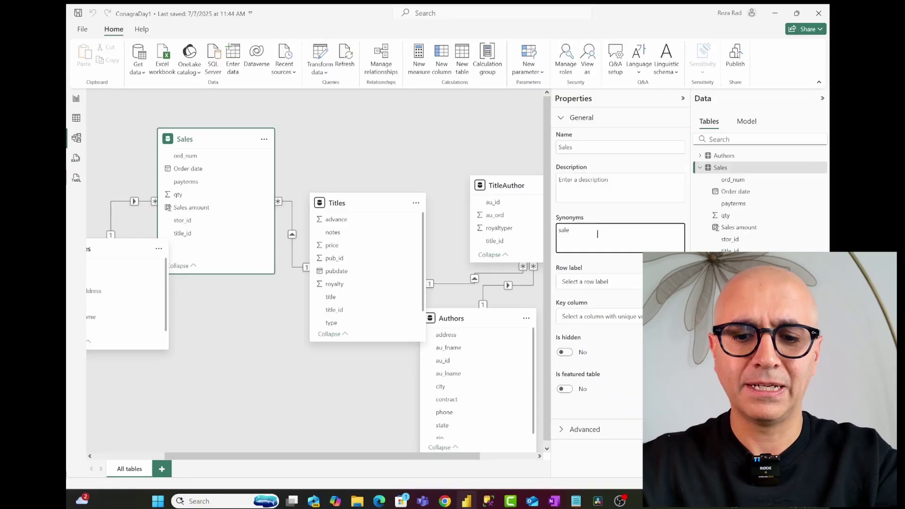
pyautogui.write(', reven')
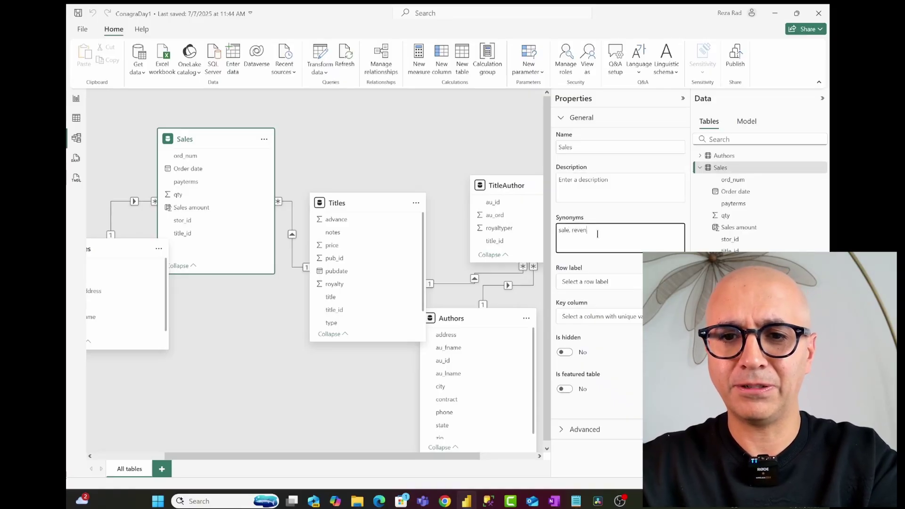
pyautogui.write('ue')
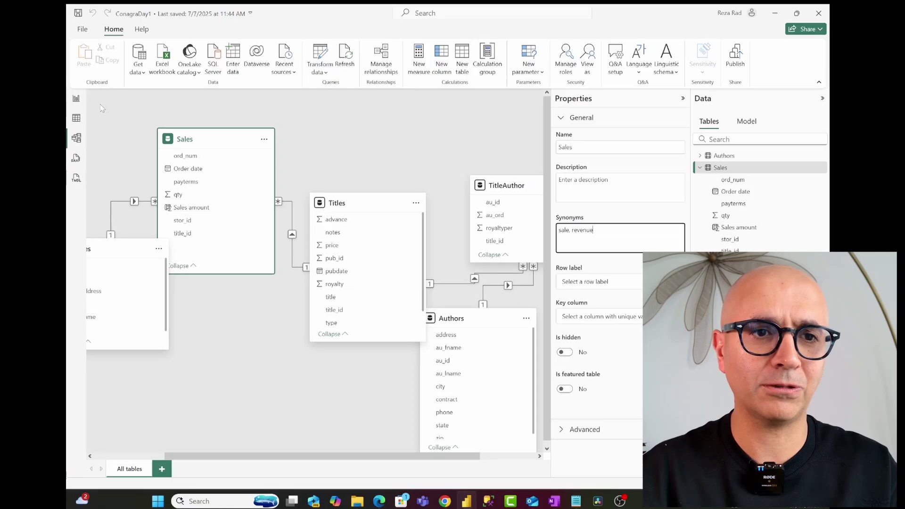
pyautogui.click(76, 99)
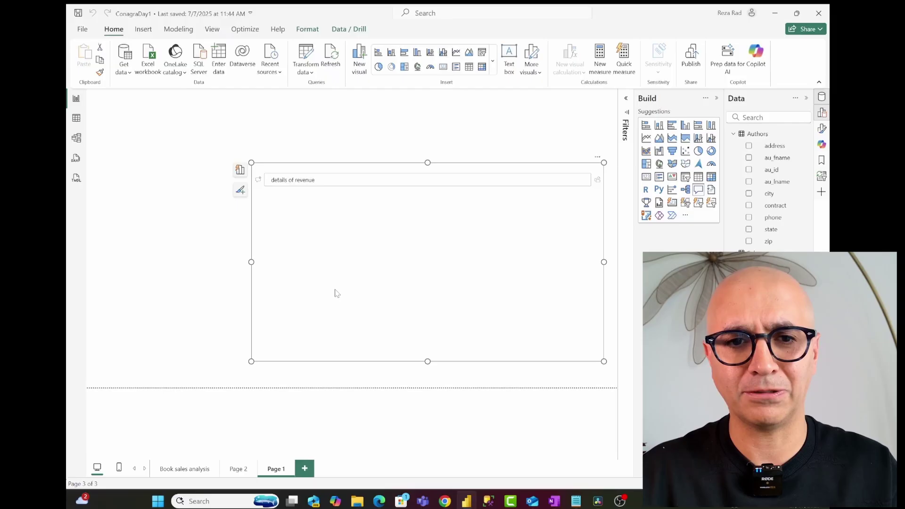
# Step: Replace the old Q&A visual with a new one and ask it 'details of revenue'
pyautogui.press('Delete')
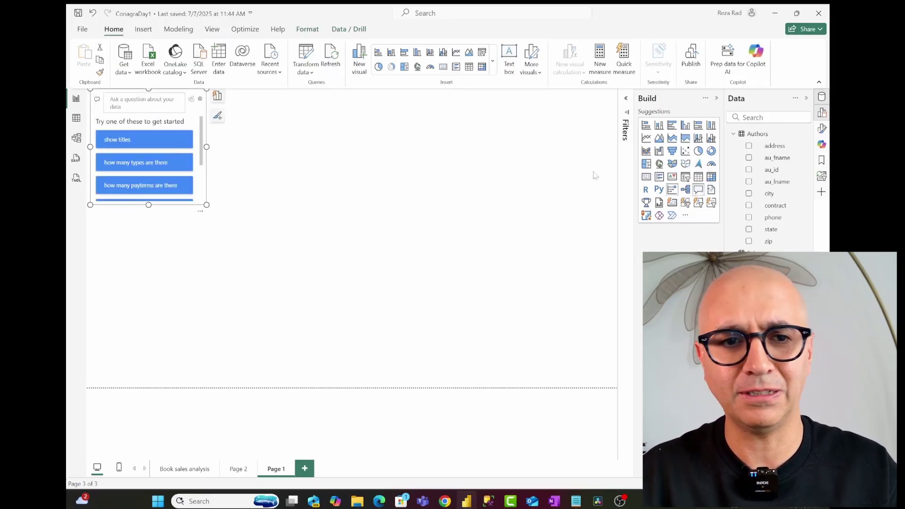
pyautogui.moveTo(197, 131); pyautogui.dragTo(301, 202)
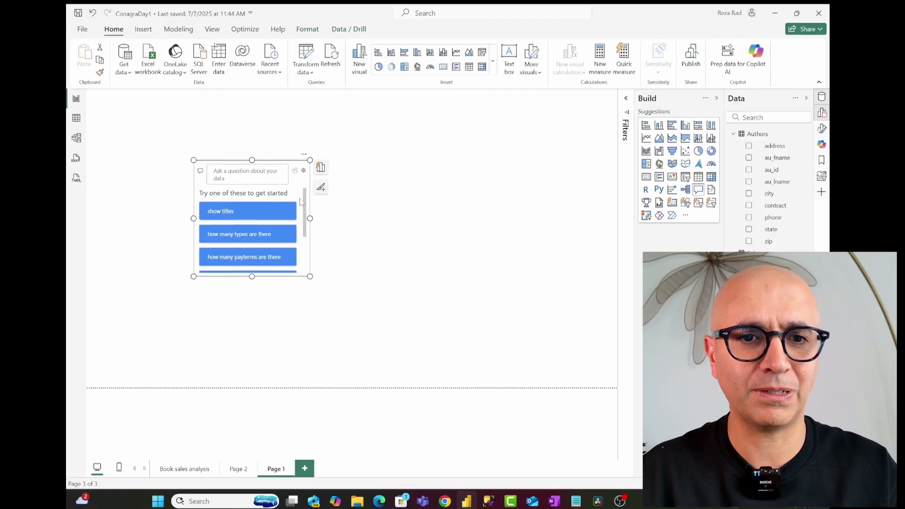
pyautogui.click(242, 173)
pyautogui.write('reven')
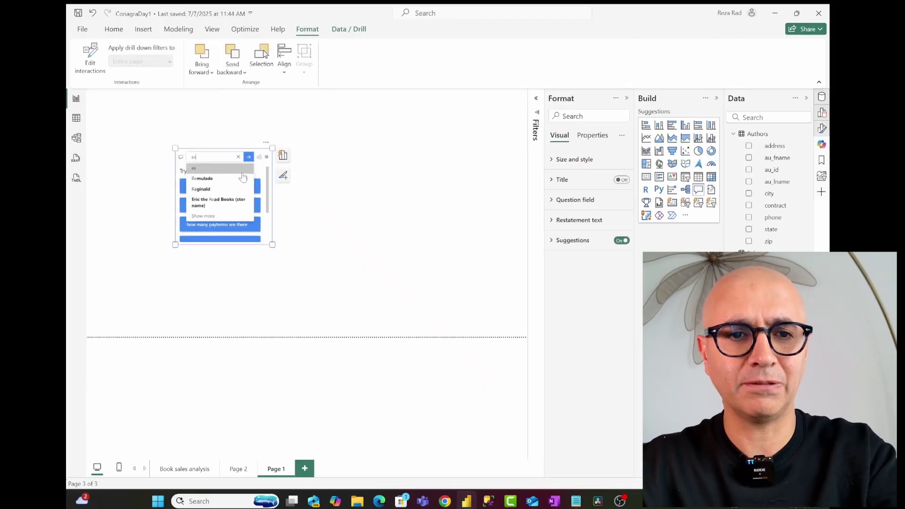
pyautogui.press('BackSpace')
pyautogui.press('BackSpace')
pyautogui.press('BackSpace')
pyautogui.press('BackSpace')
pyautogui.press('BackSpace')
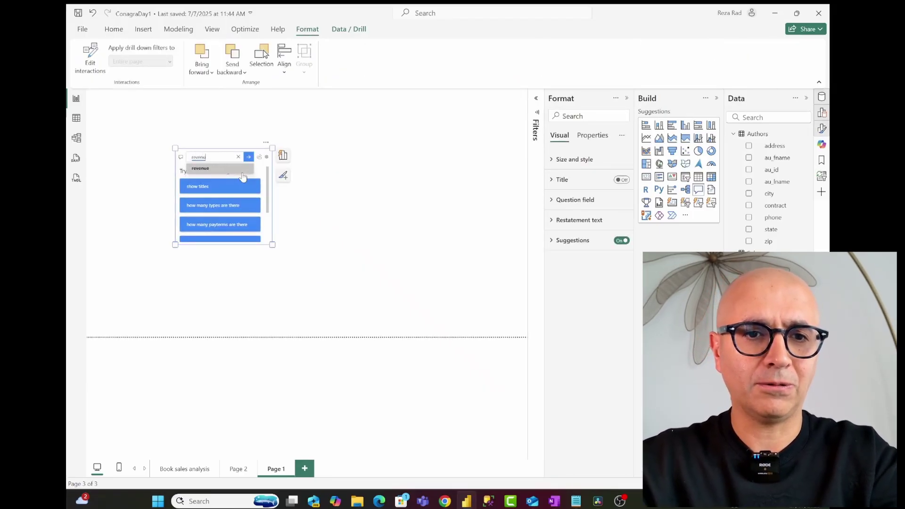
pyautogui.write('details of reve')
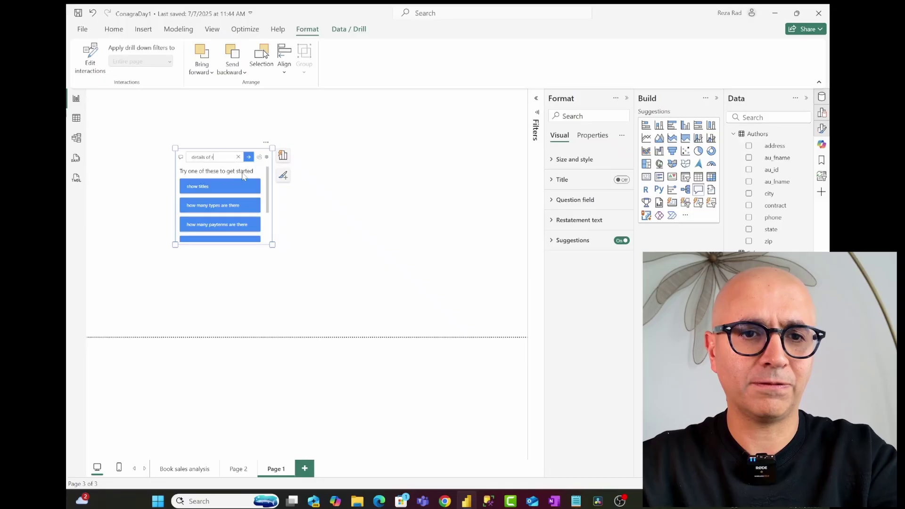
pyautogui.click(242, 173)
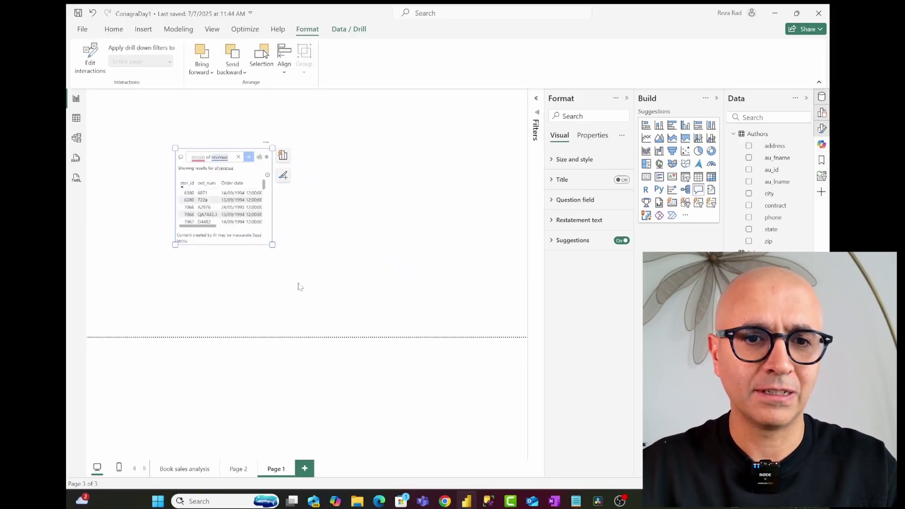
# Step: Enlarge the Q&A answer and collapse the Format and Build panes for more canvas room
pyautogui.moveTo(273, 245); pyautogui.dragTo(471, 315)
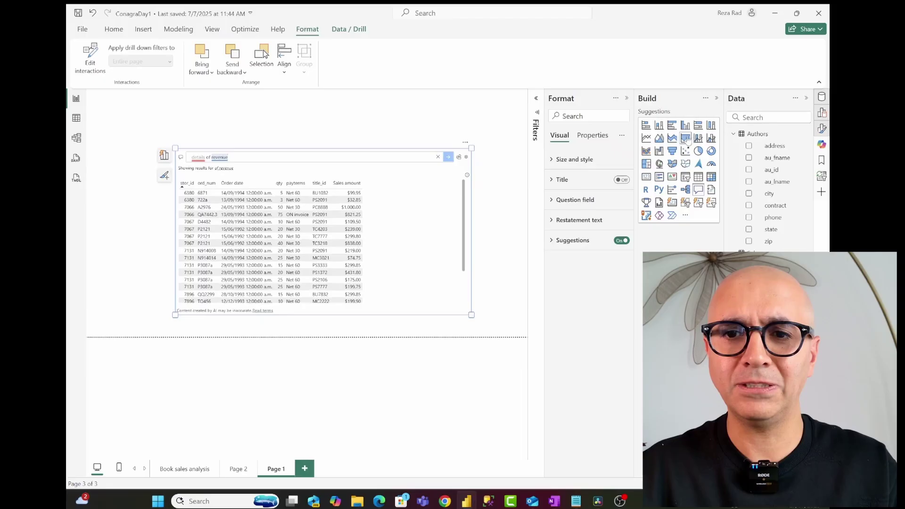
pyautogui.click(627, 99)
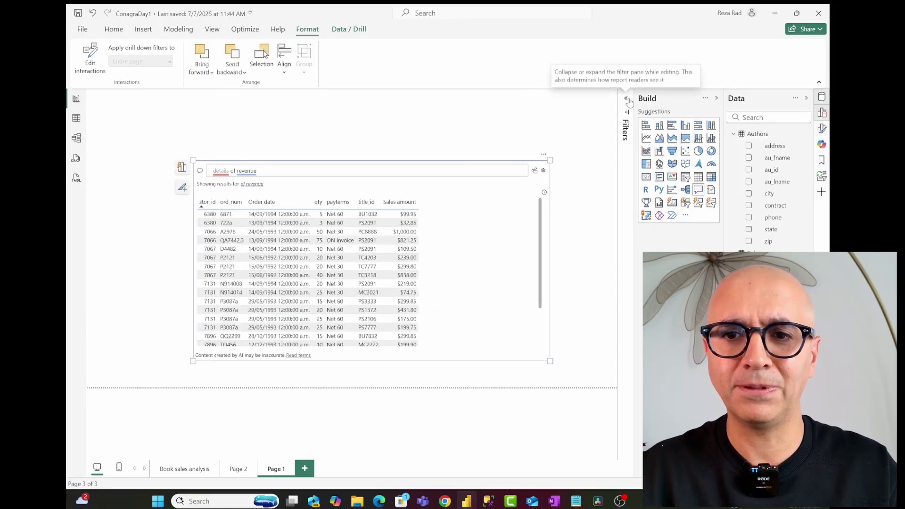
pyautogui.click(717, 99)
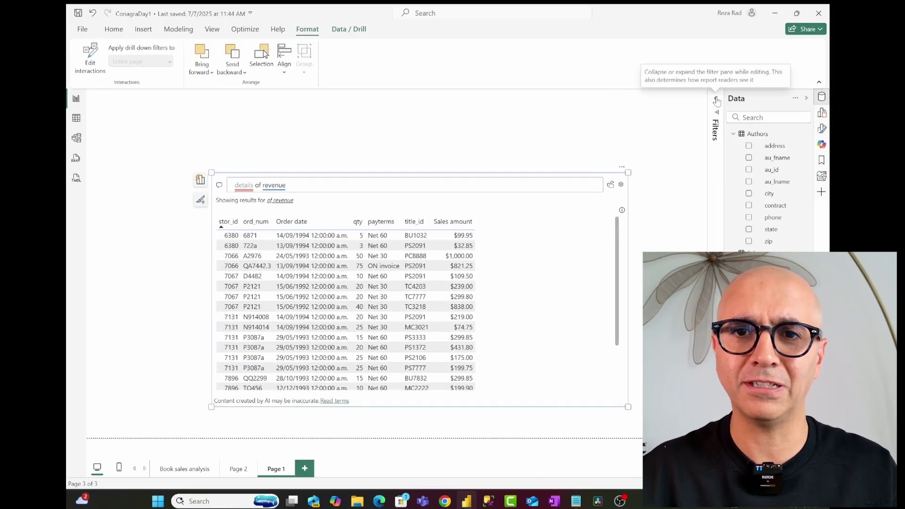